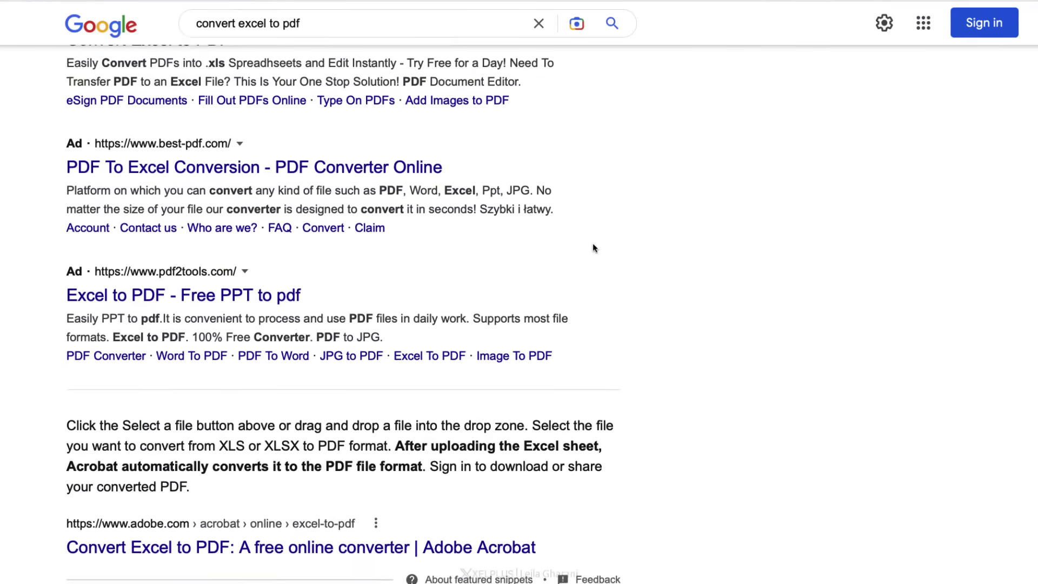
scroll(593, 243, "down", 1)
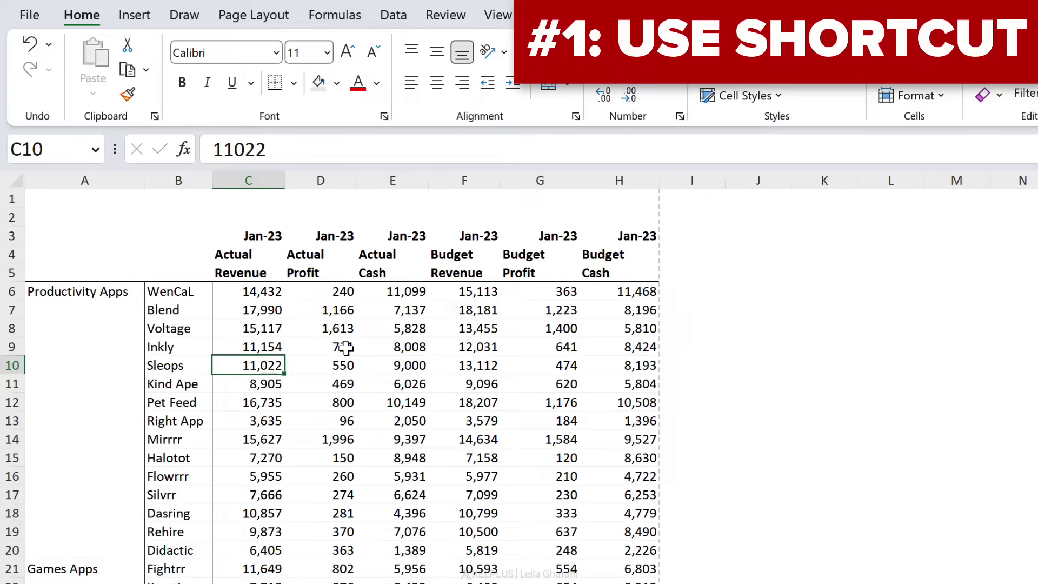
key("ctrl+p")
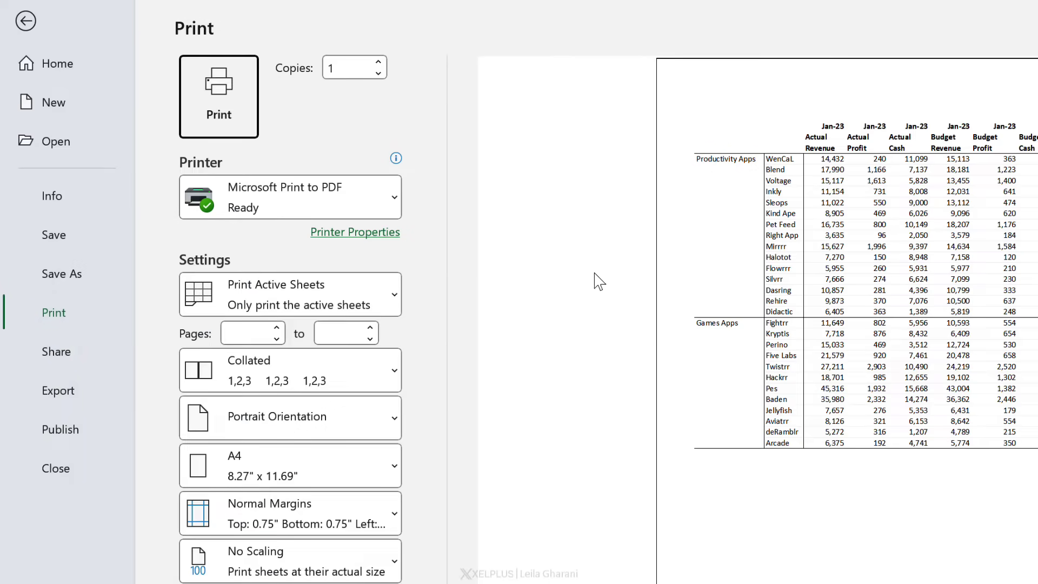
left_click(395, 197)
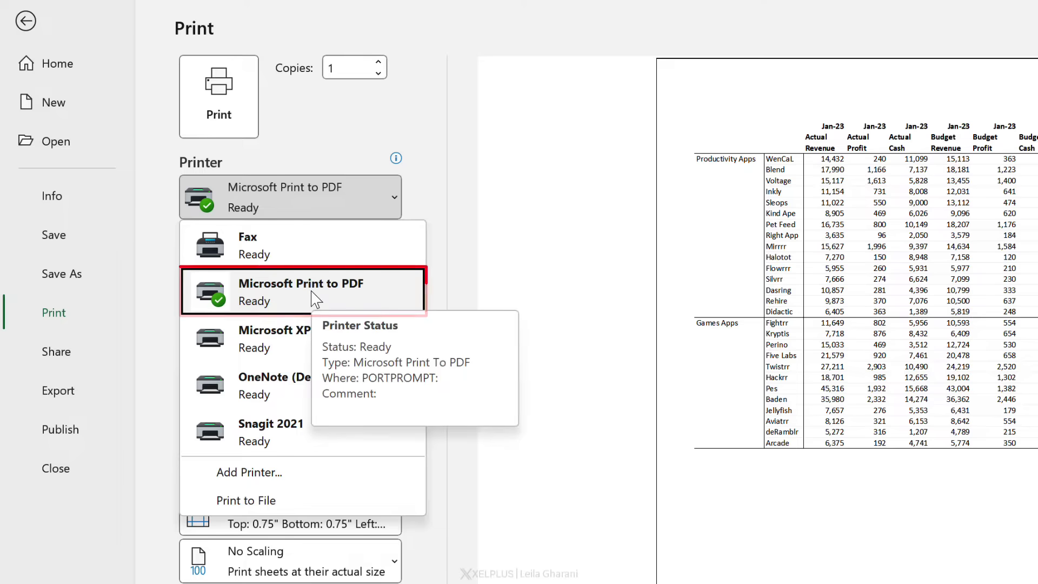
left_click(372, 294)
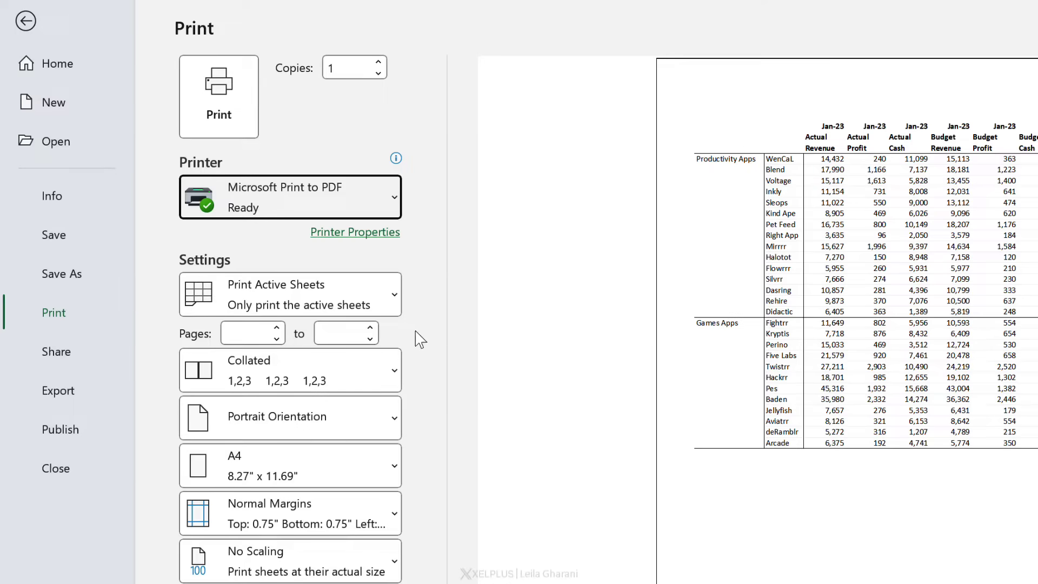
left_click(396, 299)
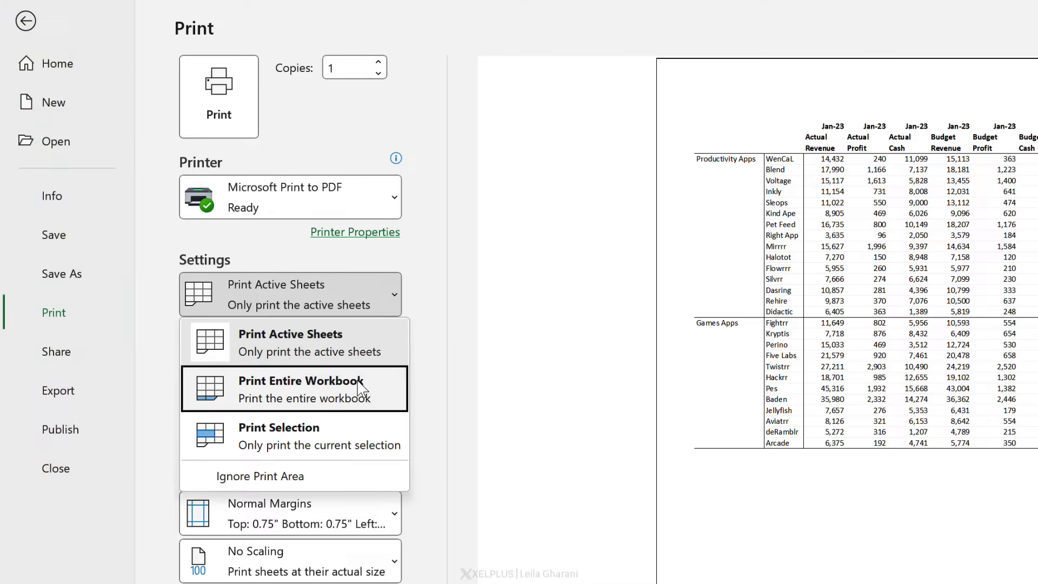
left_click(357, 389)
left_click(397, 307)
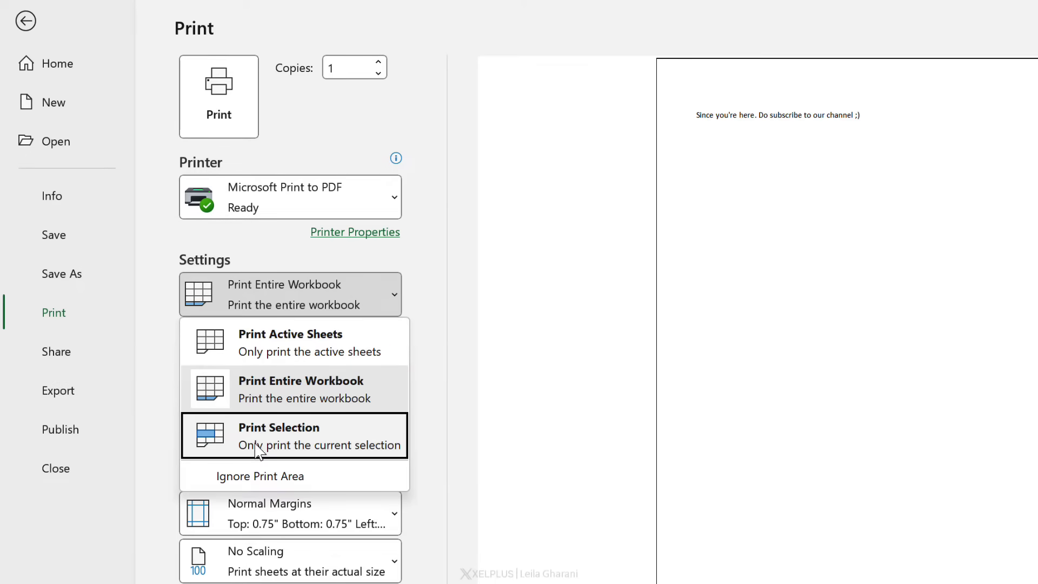
left_click(285, 350)
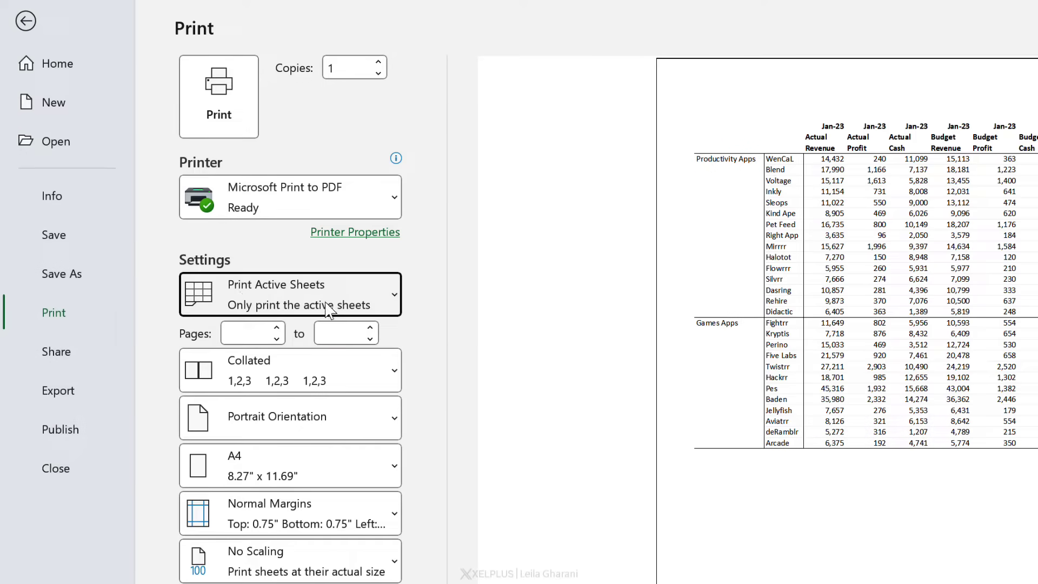
- Group the Index and Easy sheets and page through their two-page print preview
left_click(25, 21)
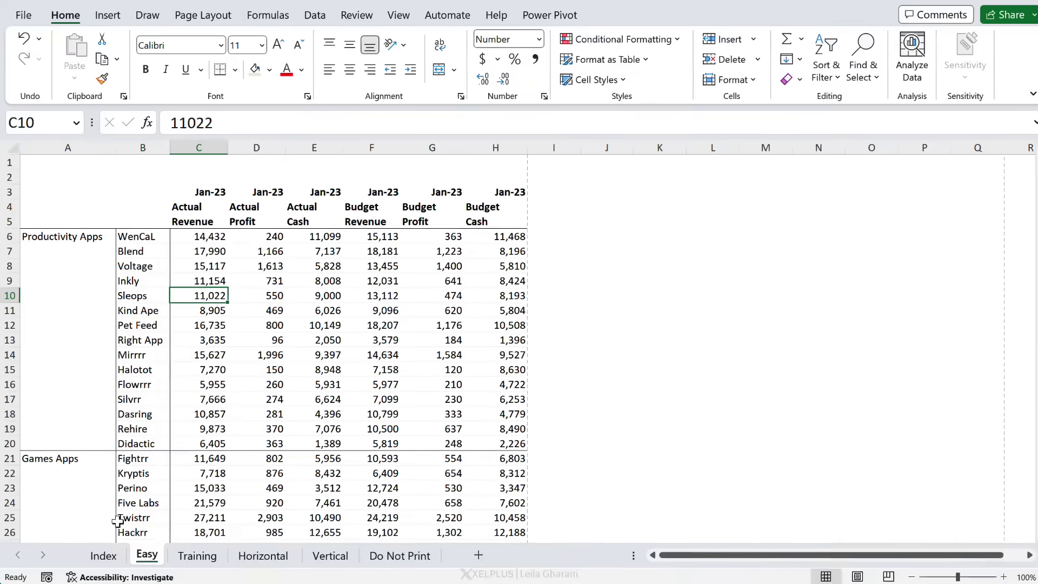
left_click(103, 555)
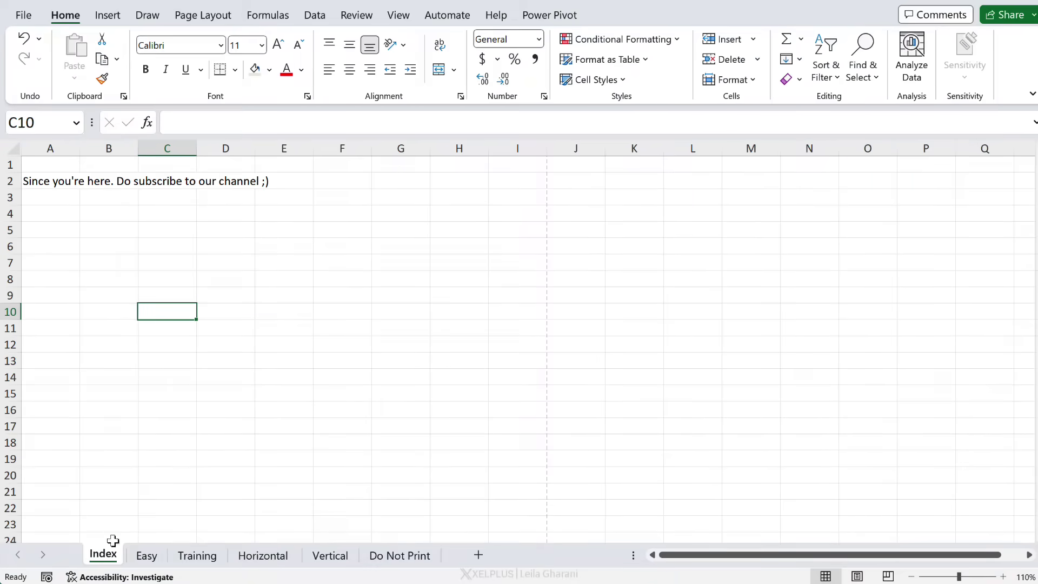
left_click(147, 555, "ctrl")
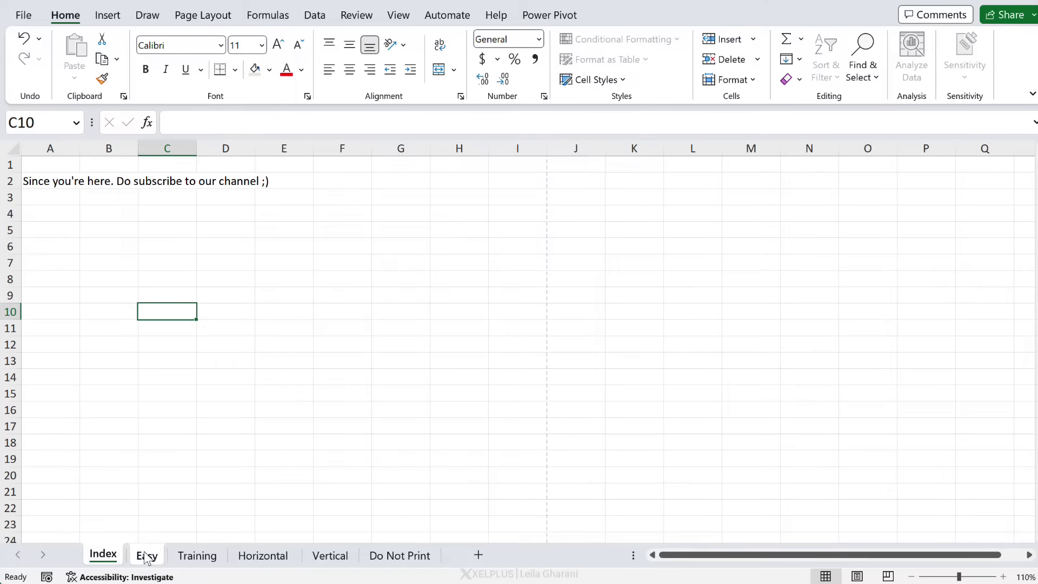
key("ctrl+p")
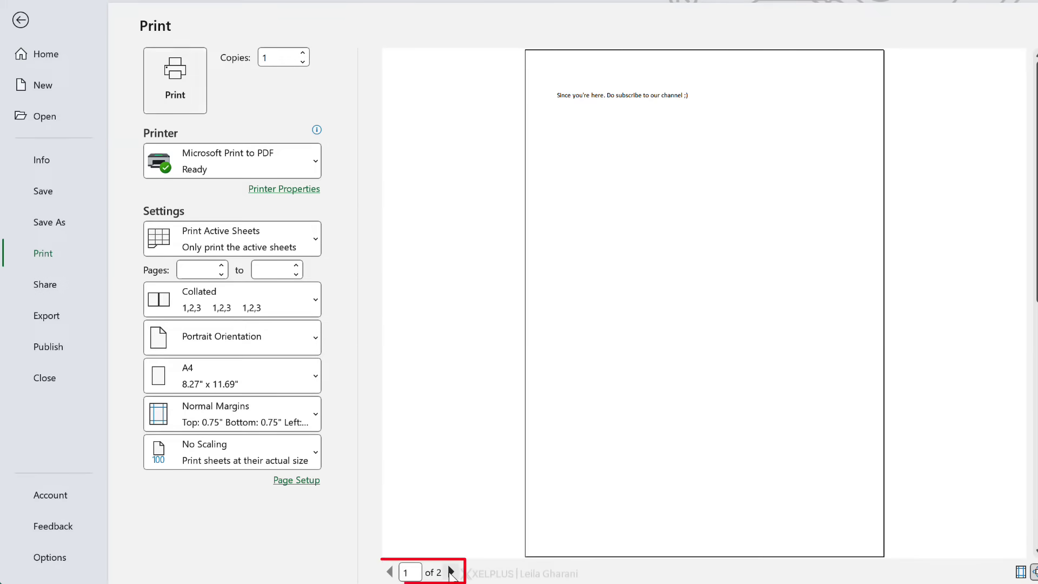
left_click(451, 573)
left_click(390, 574)
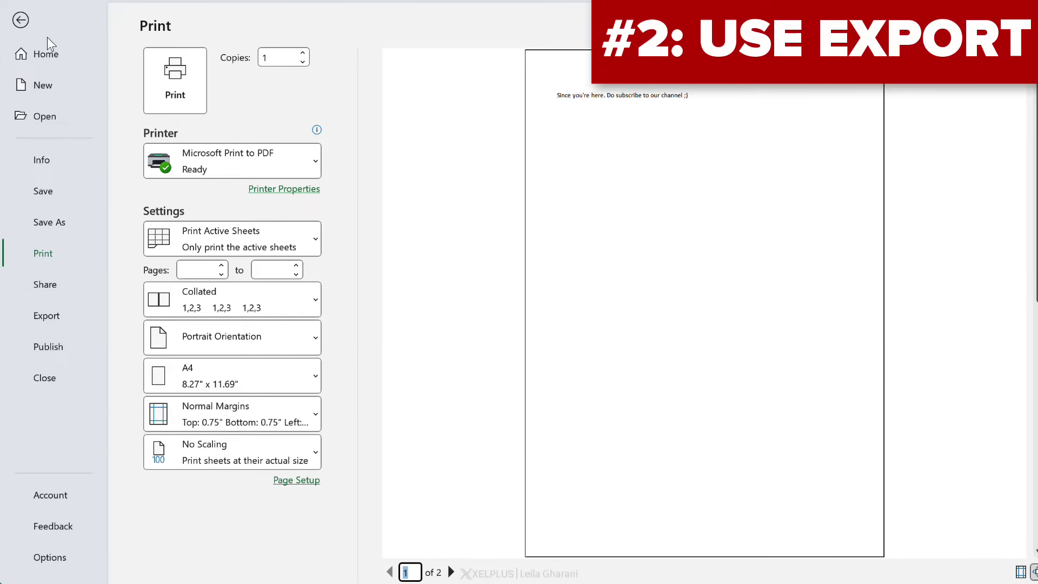
- Begin a Create PDF/XPS export of the grouped sheets as Report.pdf, then cancel
left_click(46, 314)
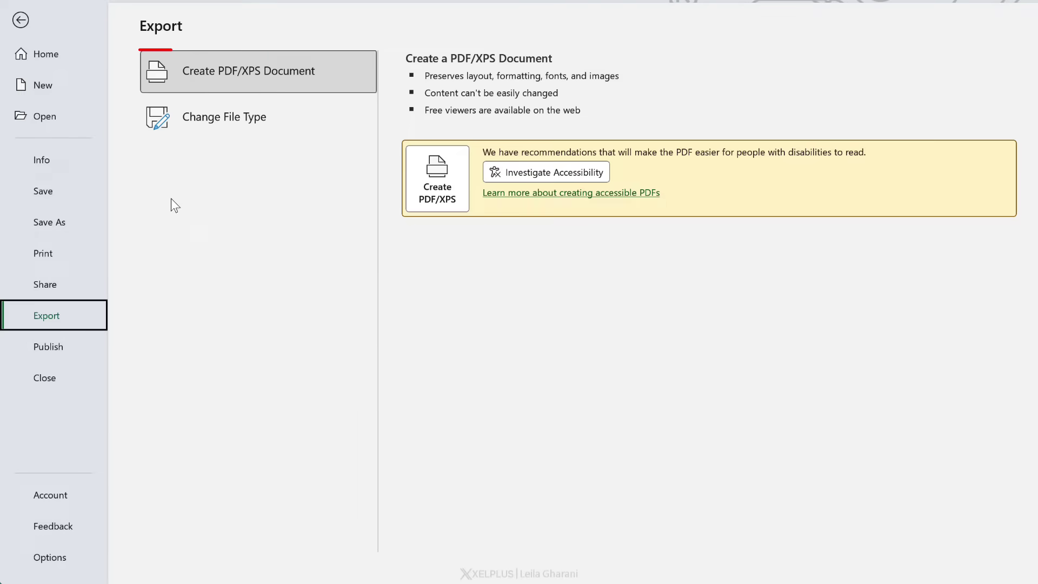
left_click(436, 187)
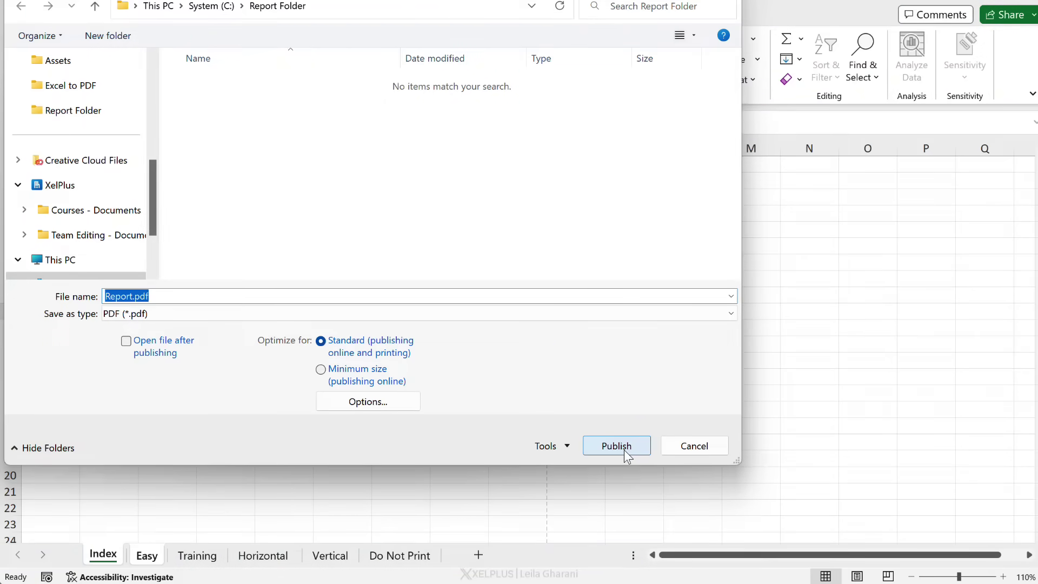
left_click(694, 445)
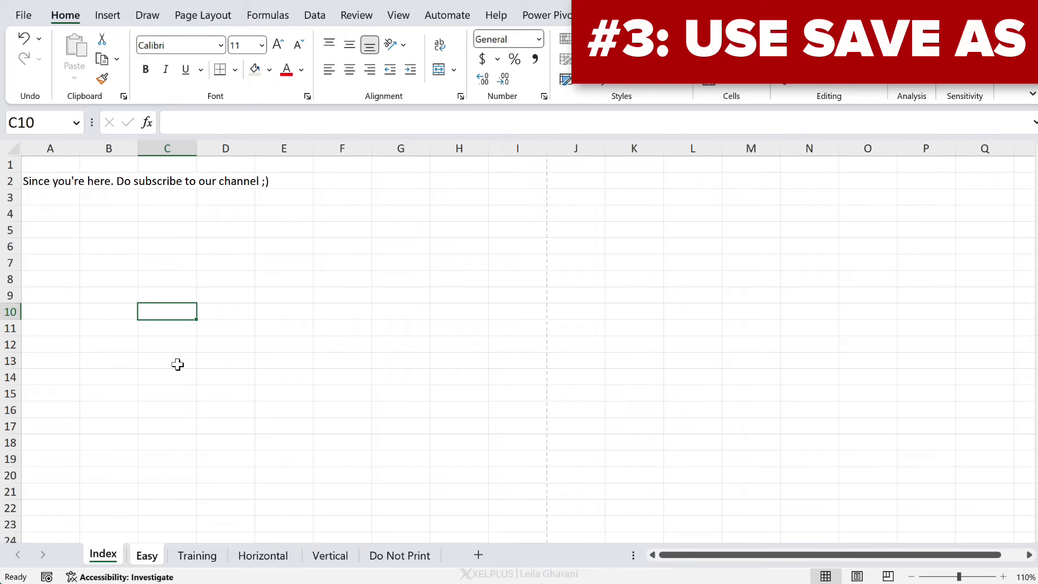
- Save the grouped sheets as Report.pdf in Report Folder with the PDF file type
left_click(23, 14)
left_click(49, 222)
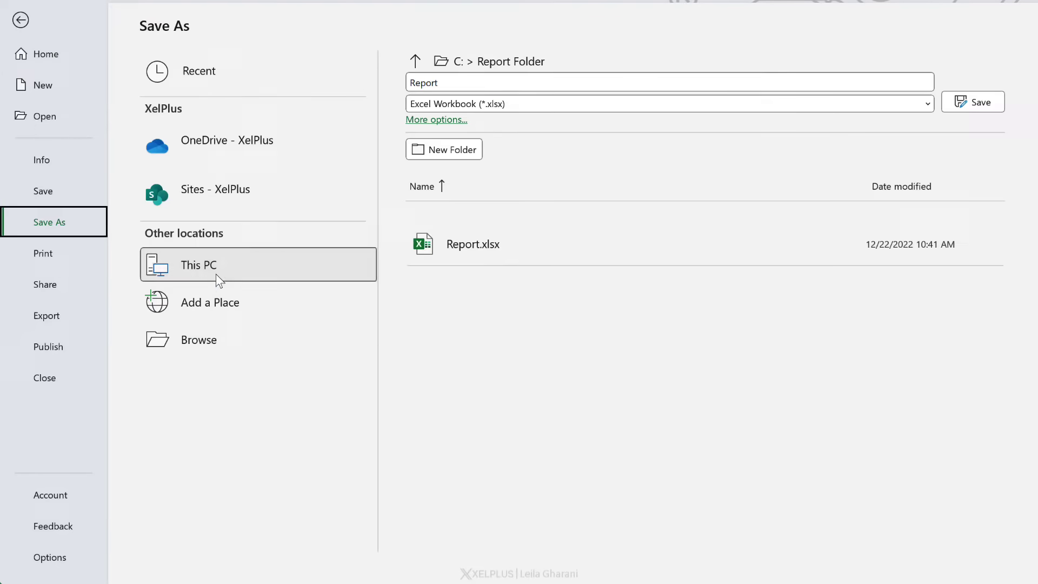
left_click(505, 103)
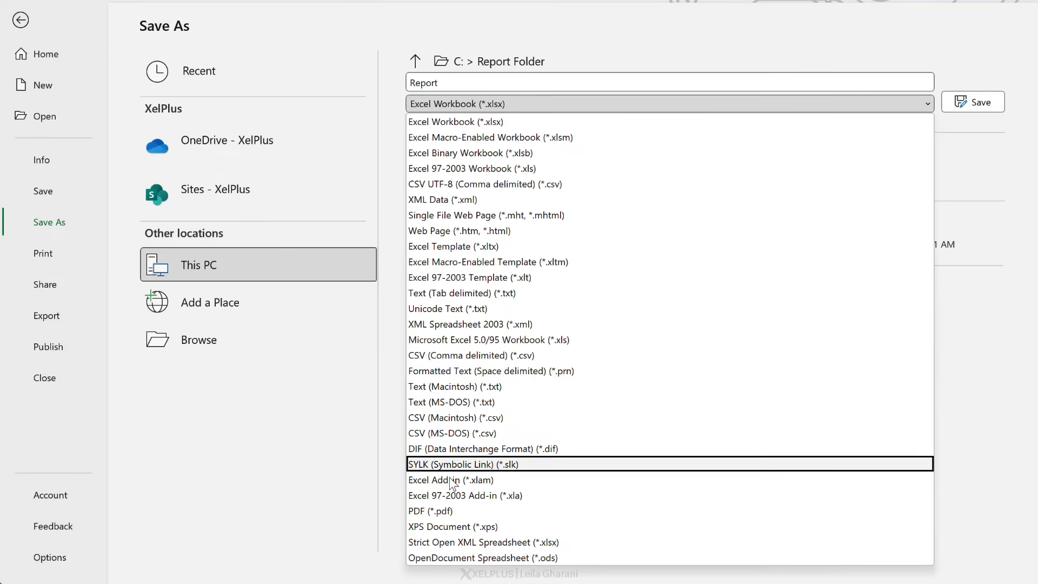
left_click(454, 510)
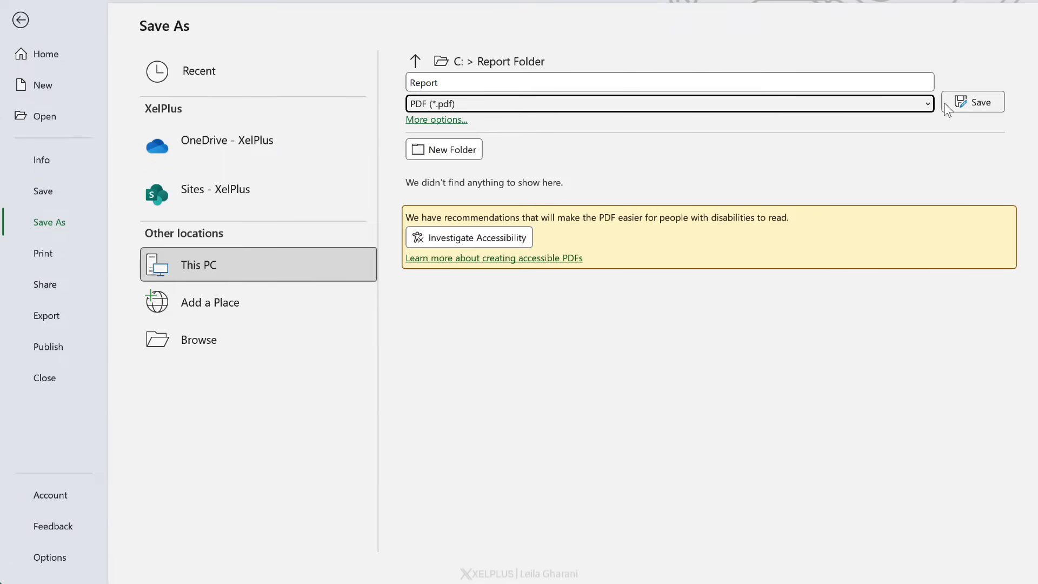
left_click(973, 102)
scroll(519, 363, "down", 3)
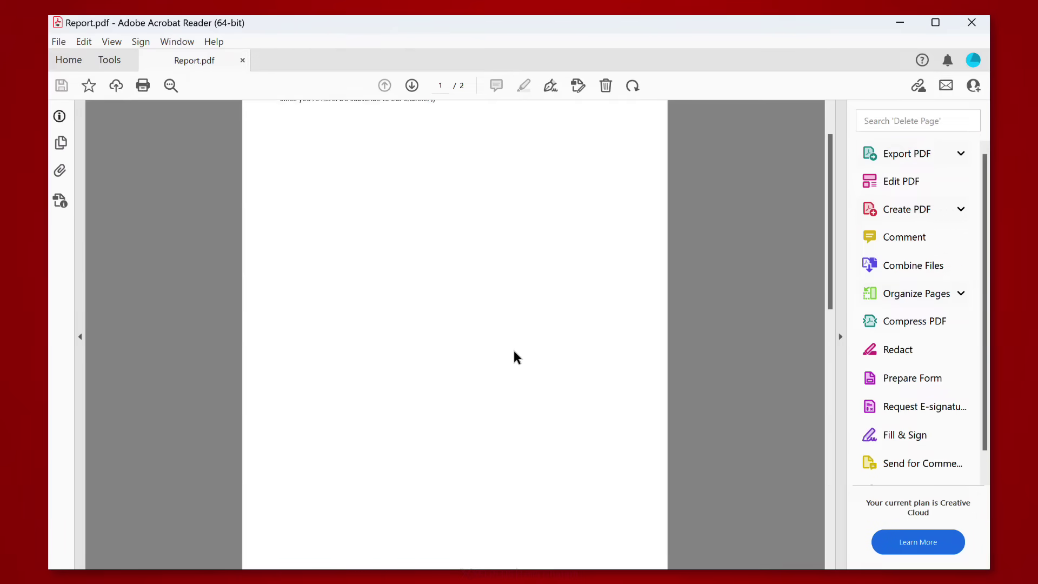
scroll(519, 363, "down", 3)
scroll(519, 364, "down", 3)
scroll(511, 364, "down", 2)
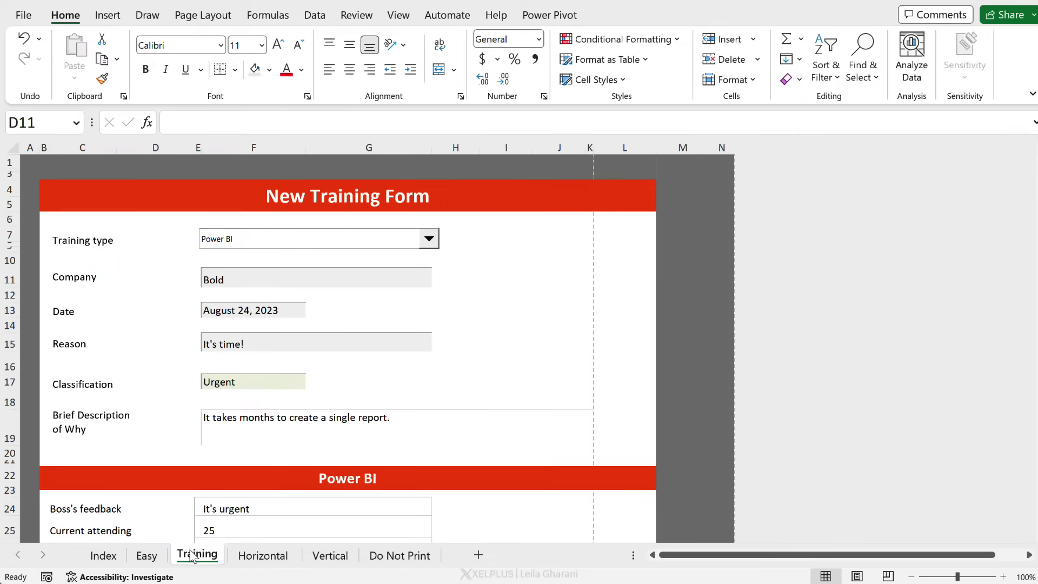
- Enlarge the worksheet area and inspect the Training sheet's top rows
double_click(65, 16)
left_click_drag(31, 86, 712, 87)
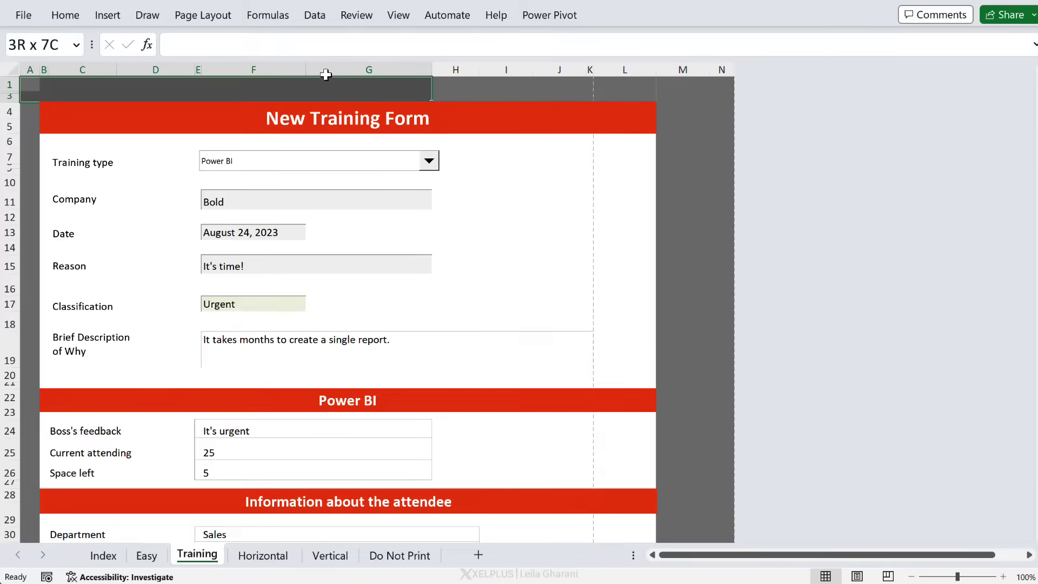
left_click(712, 238)
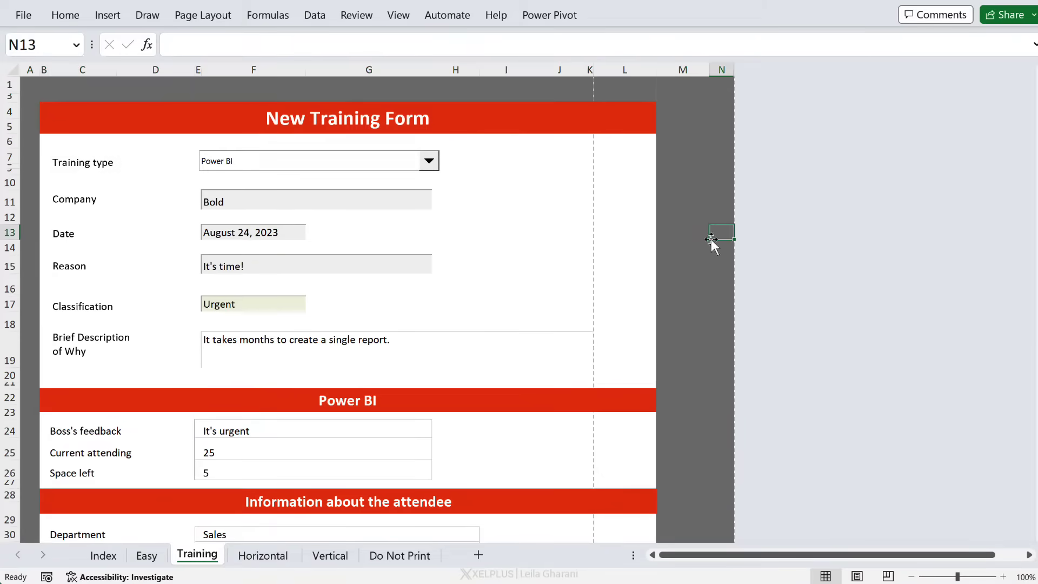
left_click(46, 87)
scroll(567, 341, "down", 4)
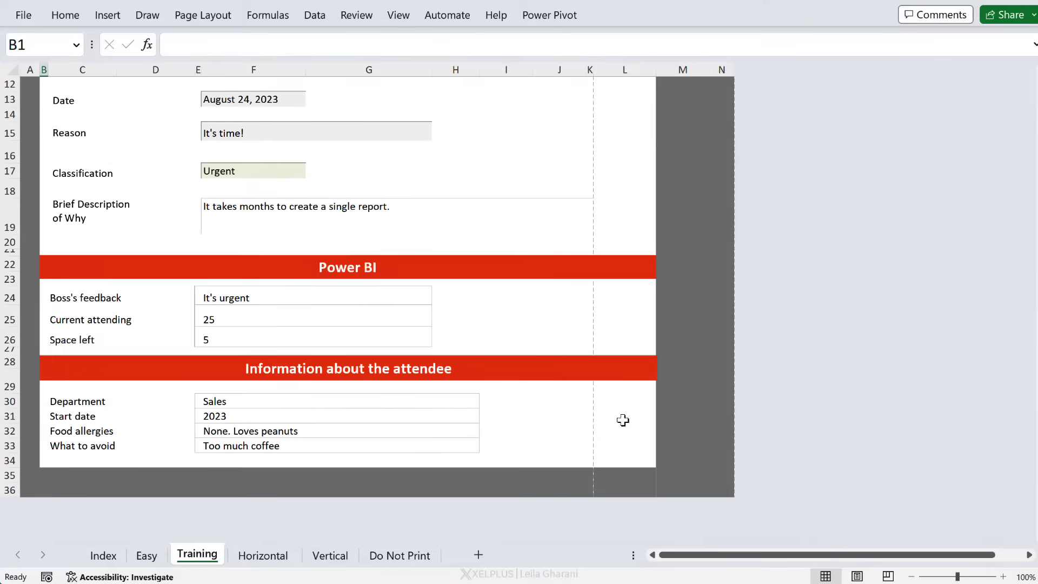
scroll(326, 249, "up", 4)
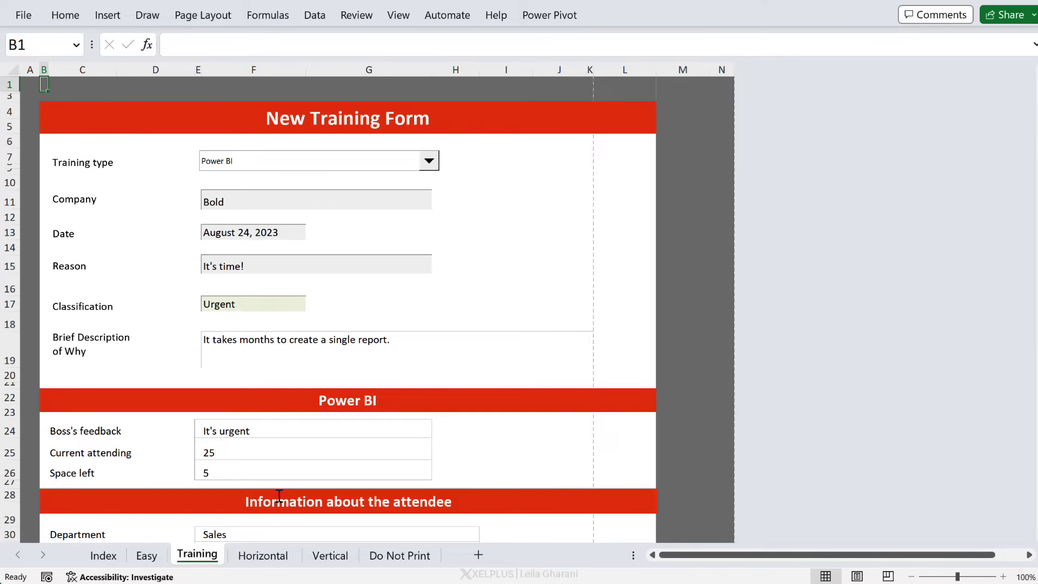
- Review the Horizontal and Vertical sheets, then return to the Training form sheet alone
left_click(263, 555)
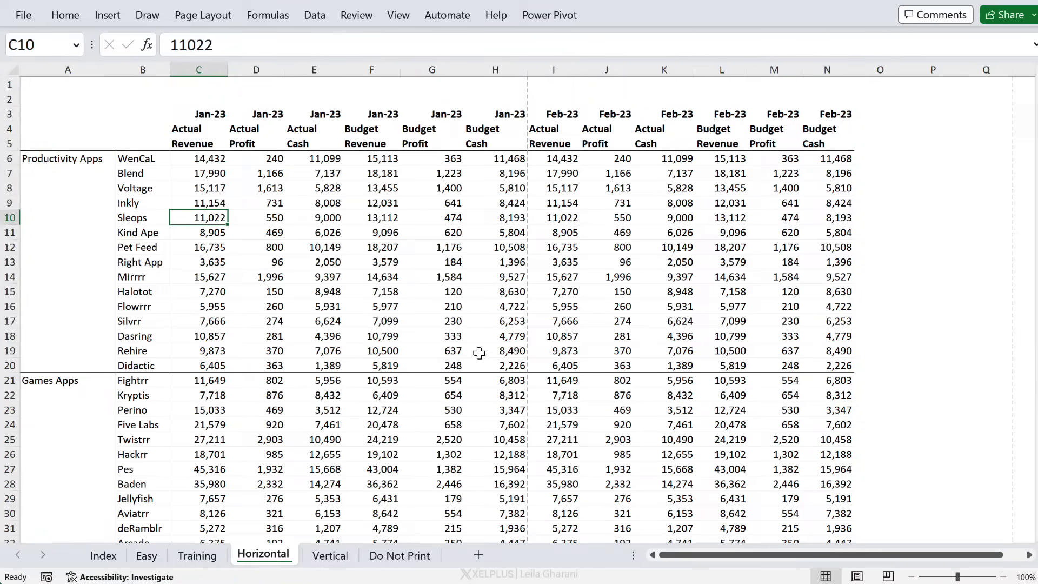
left_click(329, 556)
scroll(242, 391, "down", 5)
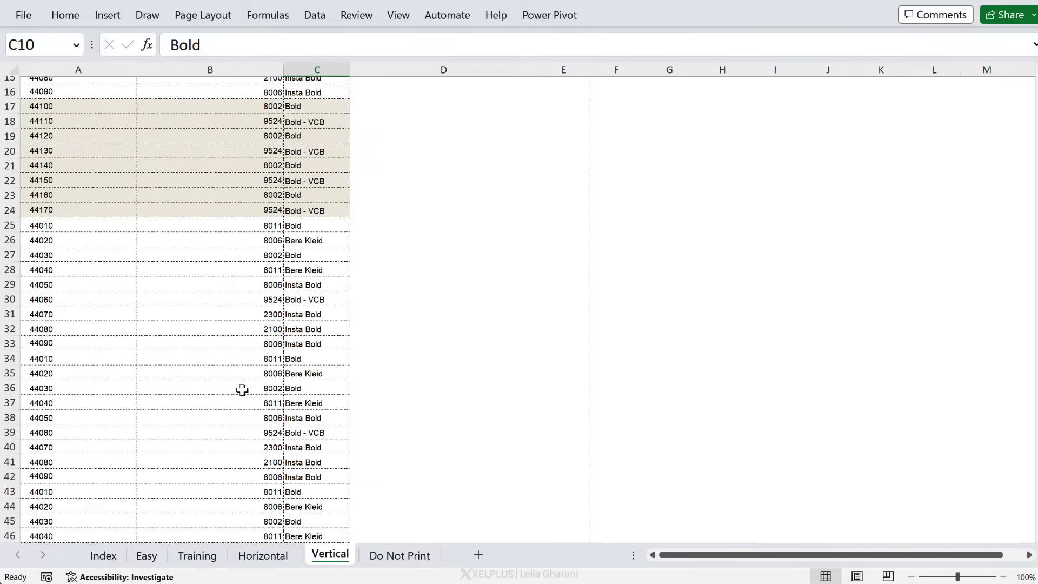
scroll(241, 392, "down", 4)
scroll(242, 391, "down", 3)
scroll(236, 393, "up", 5)
scroll(234, 387, "up", 8)
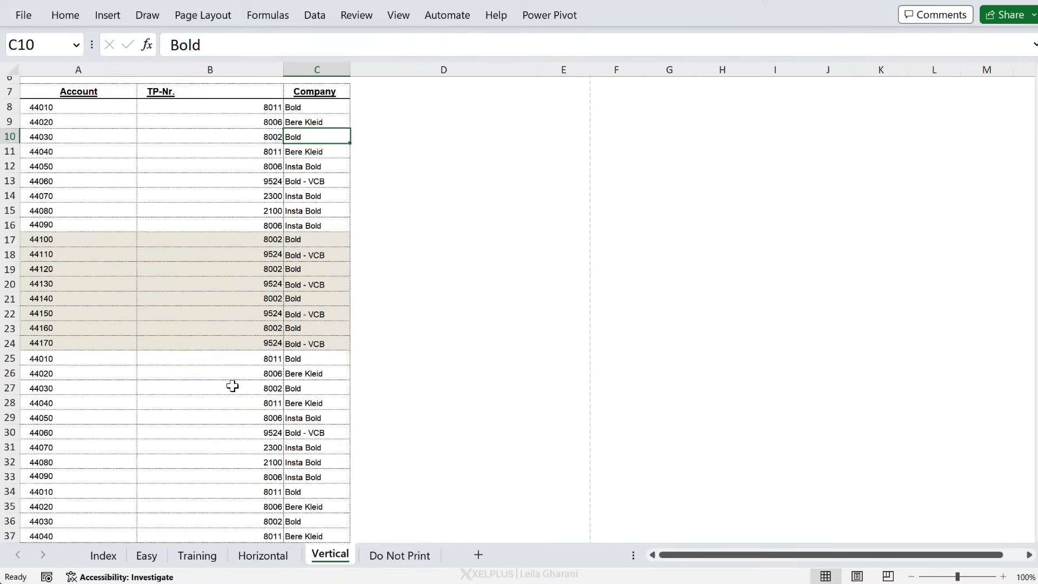
left_click_drag(66, 85, 323, 180)
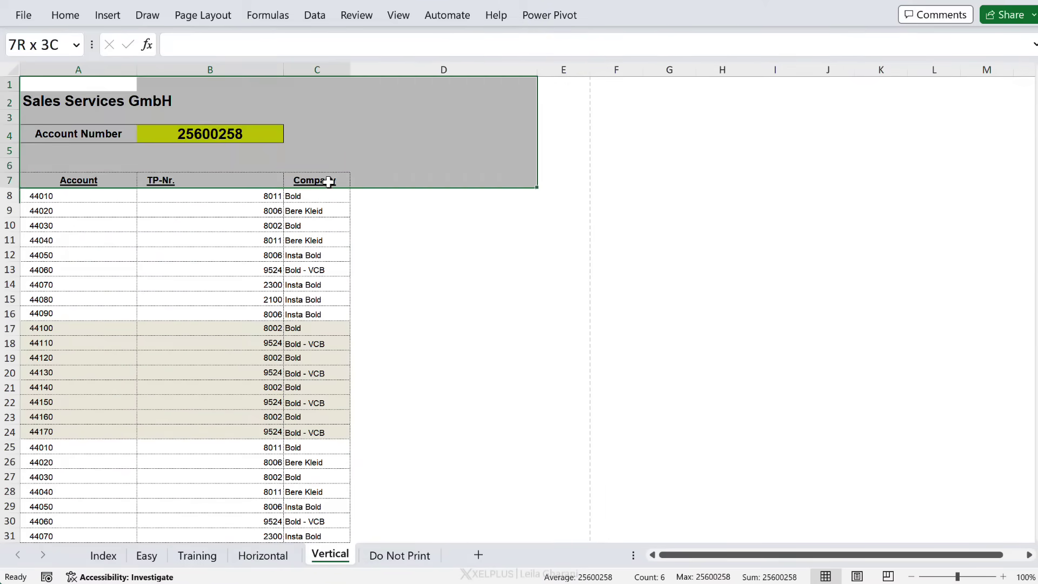
left_click(323, 181)
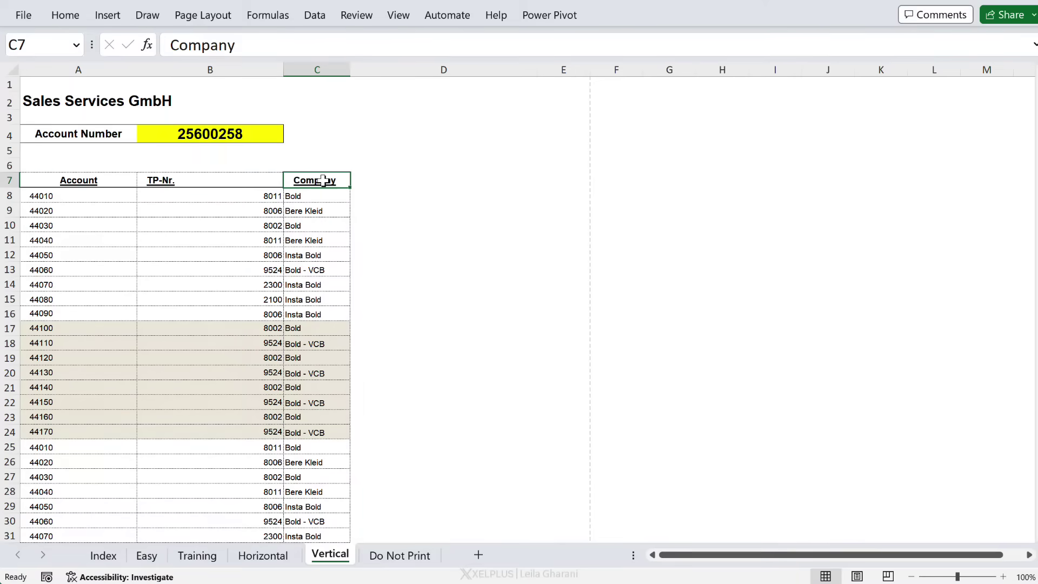
left_click(197, 555, "ctrl")
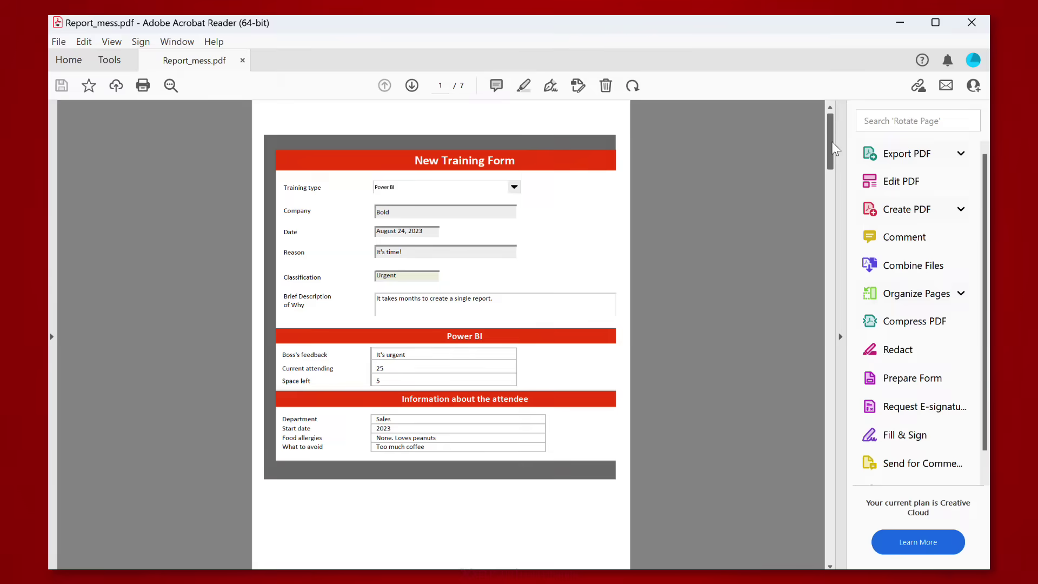
mouse_move(831, 142)
left_mouse_down()
mouse_move(844, 197)
mouse_move(843, 388)
mouse_move(867, 484)
mouse_move(820, 318)
mouse_move(828, 122)
left_mouse_up()
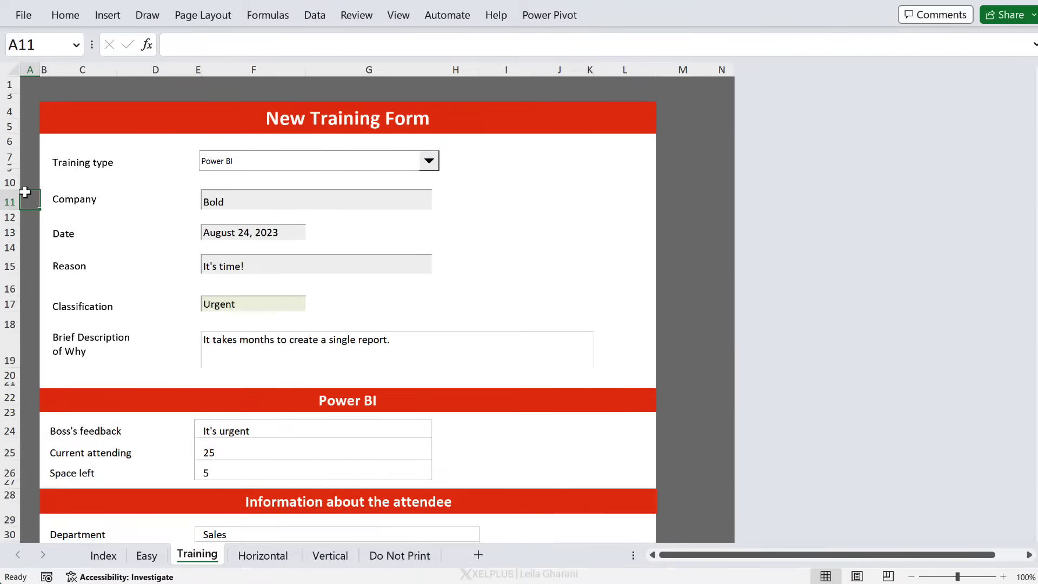
key("ctrl+p")
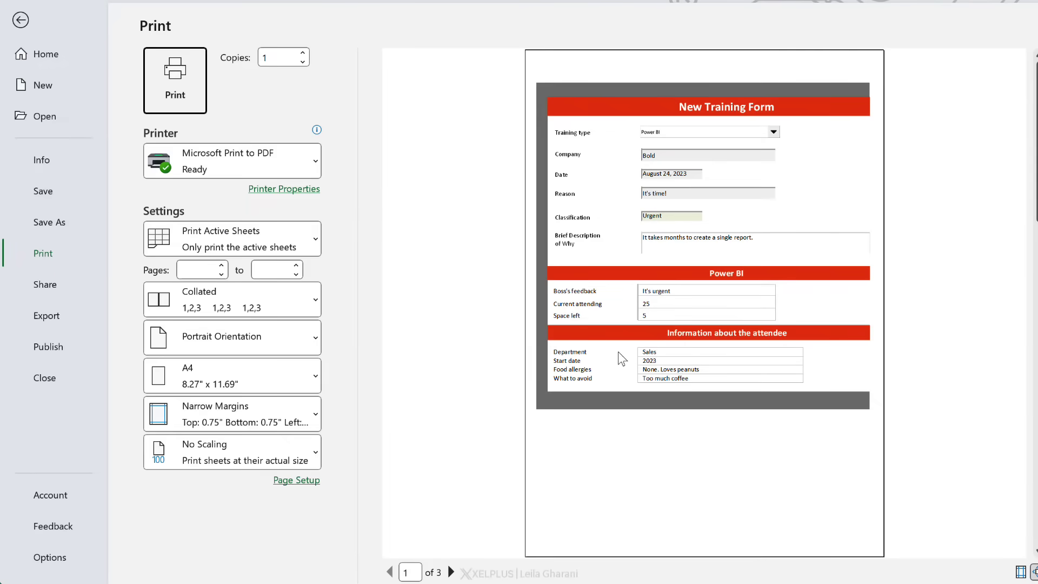
left_click(451, 573)
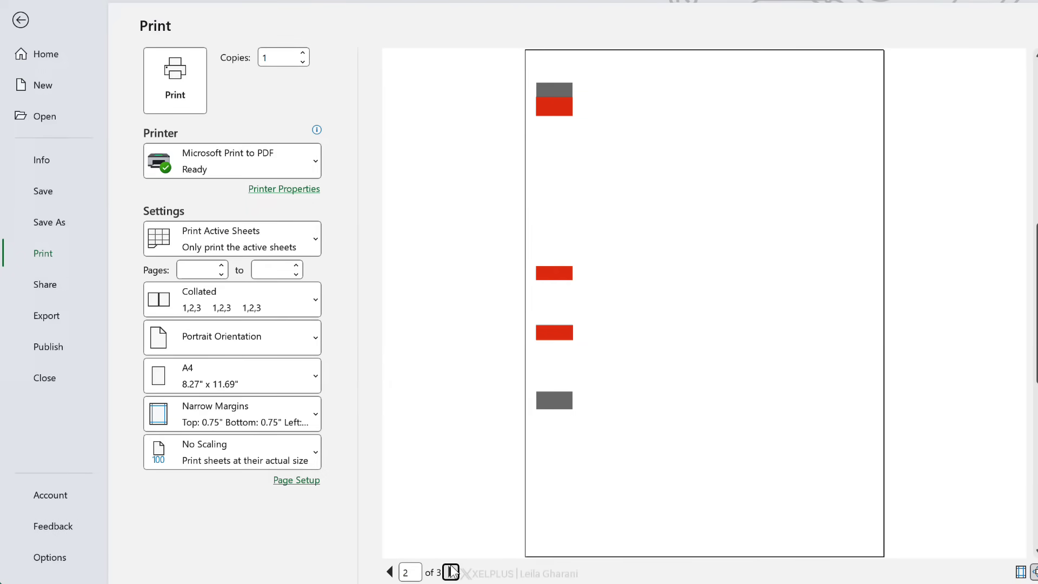
left_click(451, 572)
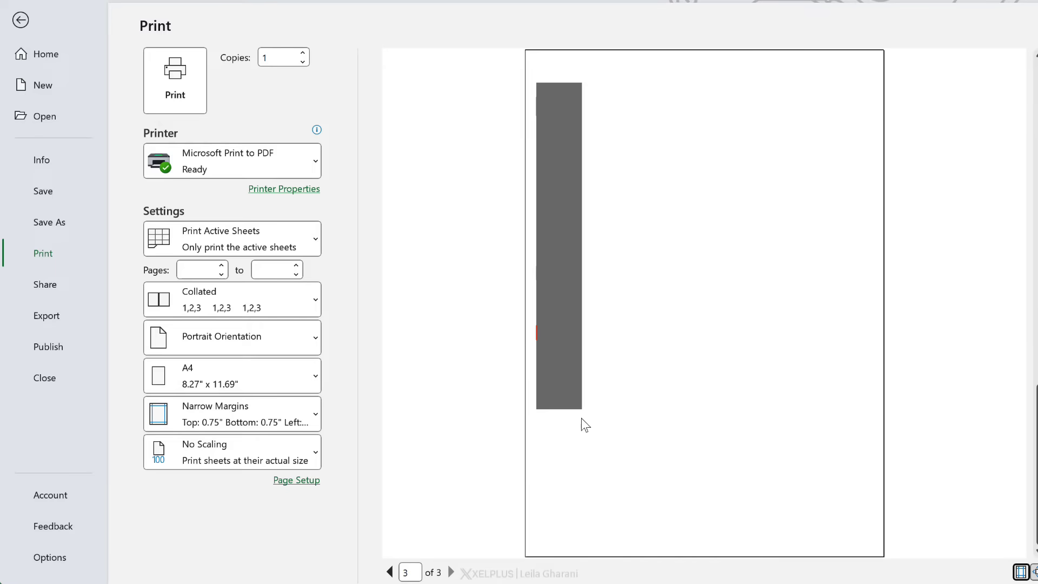
left_click(390, 572)
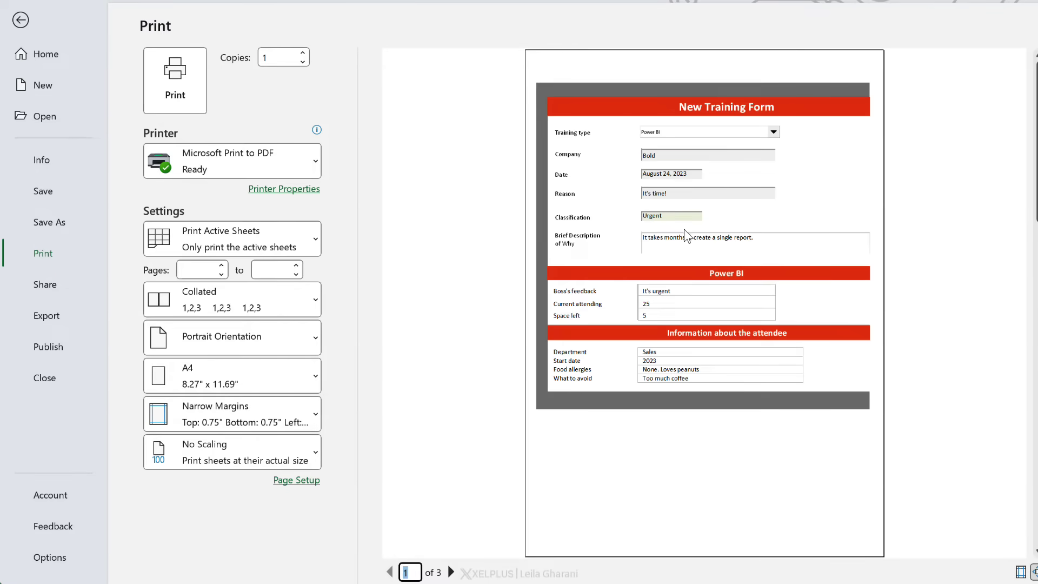
key("Escape")
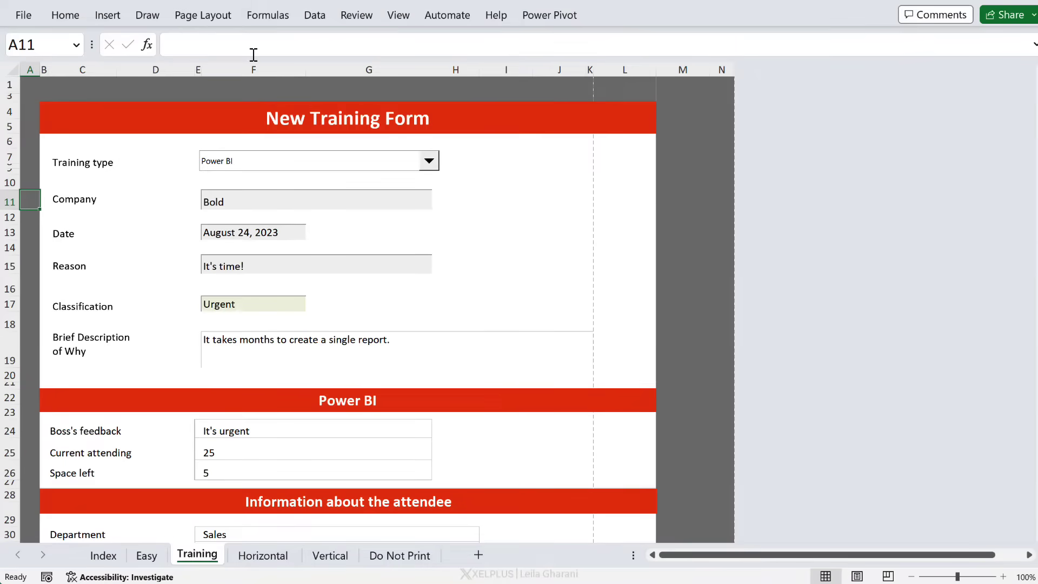
- Show the Page Layout ribbon options for the Training form sheet
left_click(216, 20)
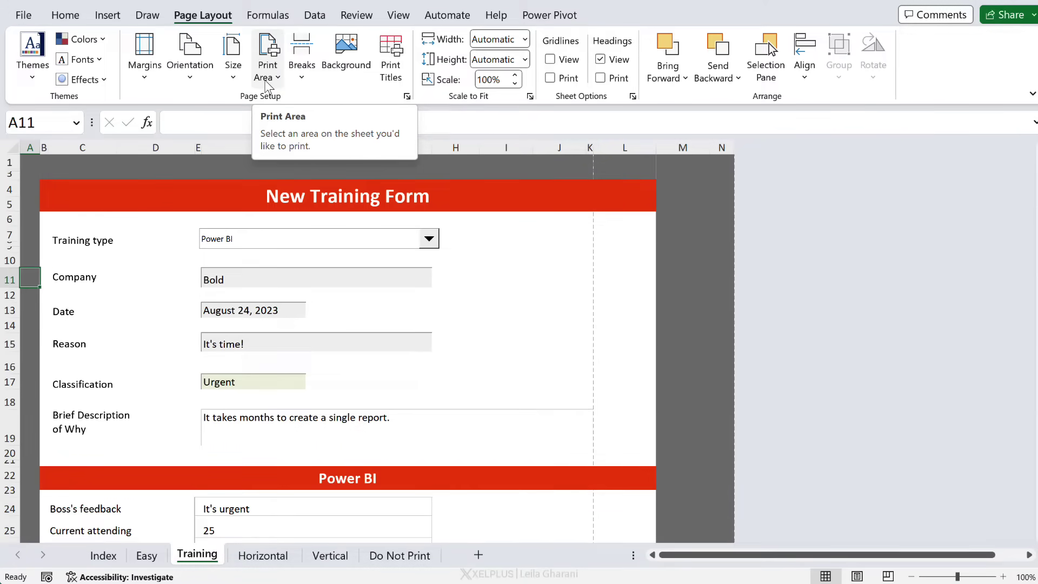
- Select the New Training Form range and set it as the print area
left_click_drag(98, 166, 98, 174)
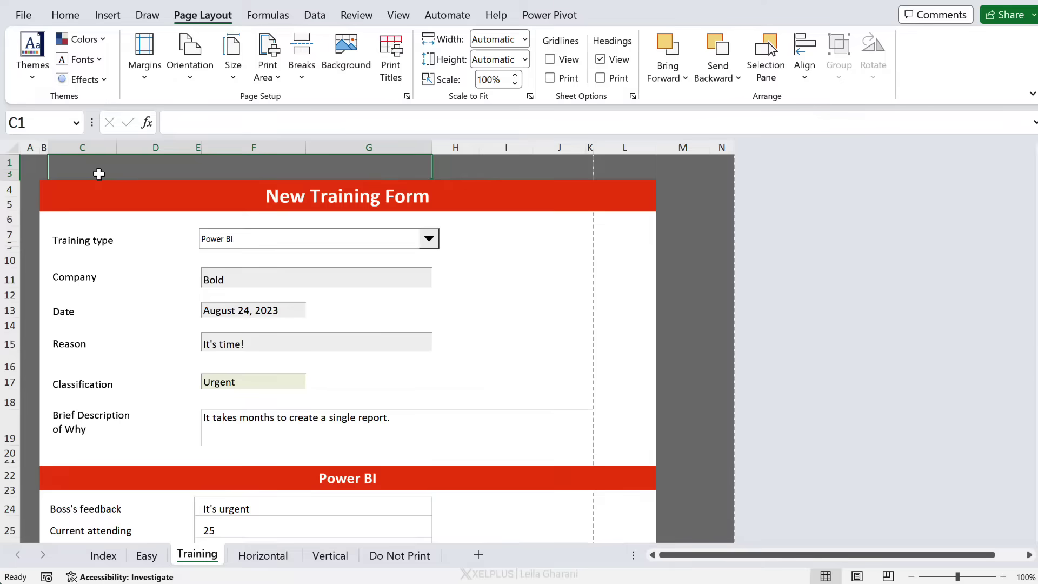
scroll(99, 174, "down", 2)
scroll(98, 195, "up", 2)
scroll(105, 214, "down", 1)
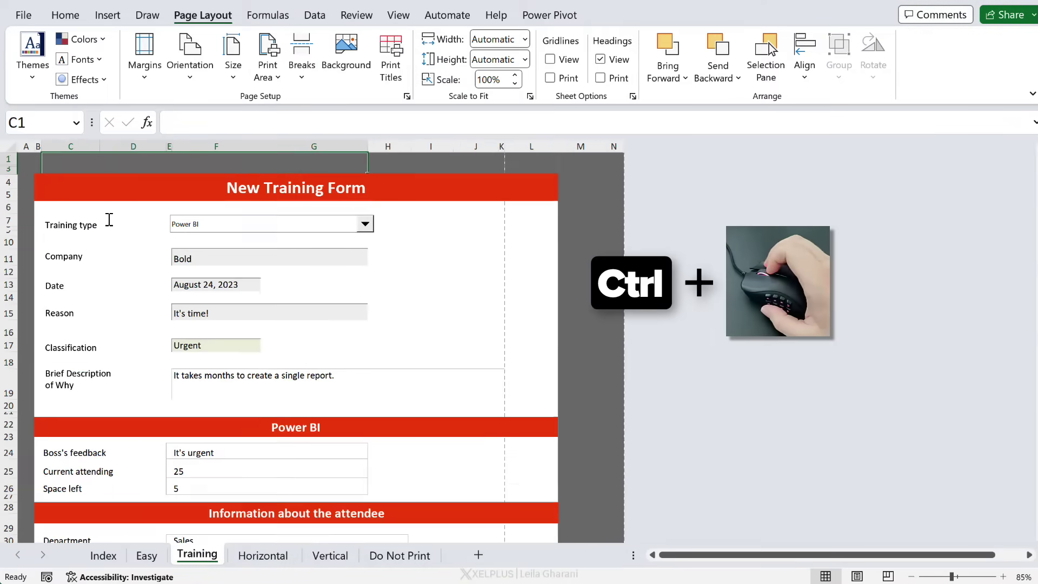
scroll(109, 221, "down", 1)
key("shift+Down")
key("shift+Down")
key("shift+Down")
key("shift+Down")
key("shift+Down")
key("shift+Down")
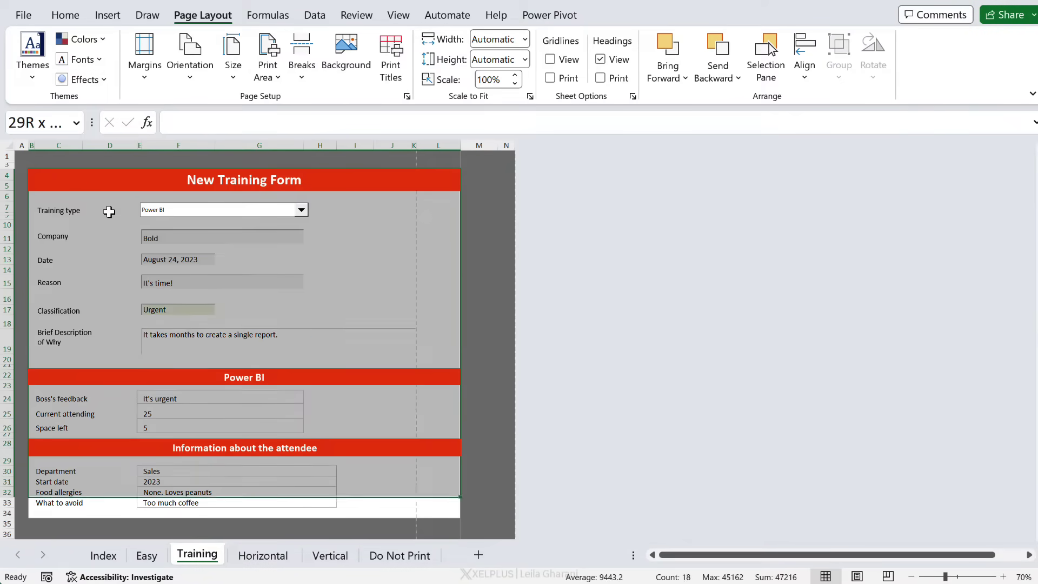
key("shift+Down")
key("shift+Down")
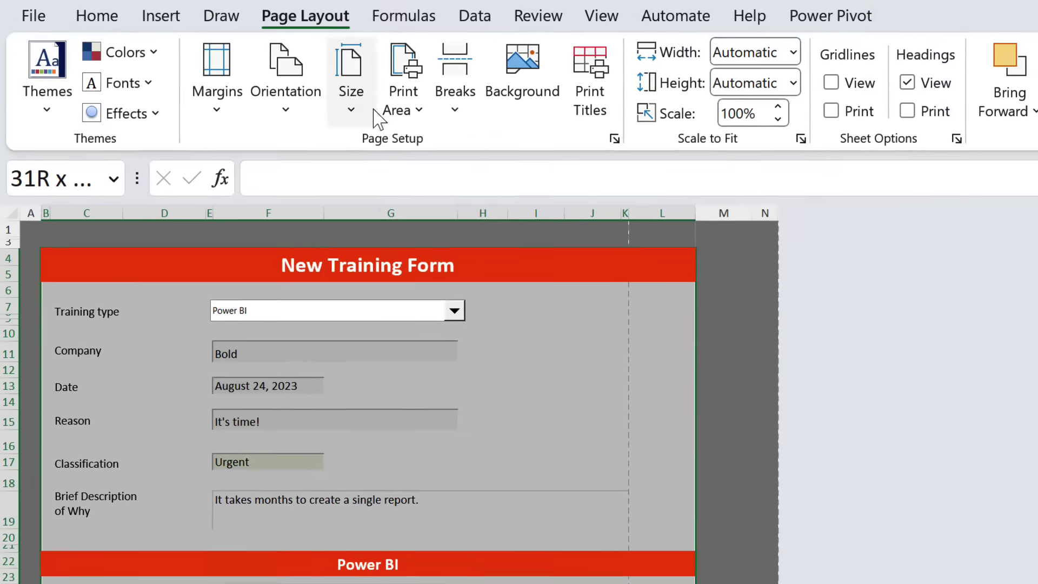
left_click(403, 101)
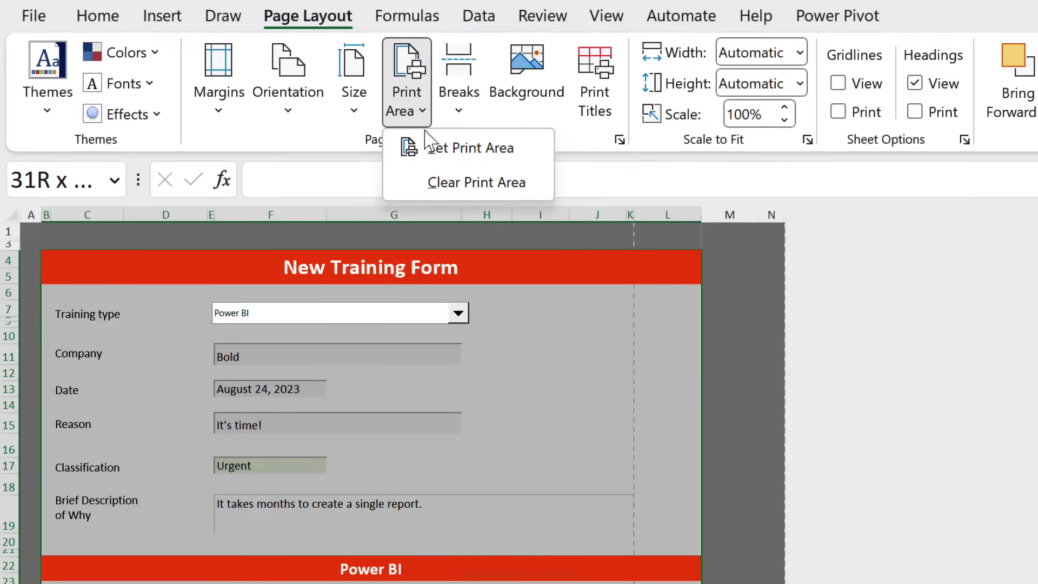
left_click(479, 146)
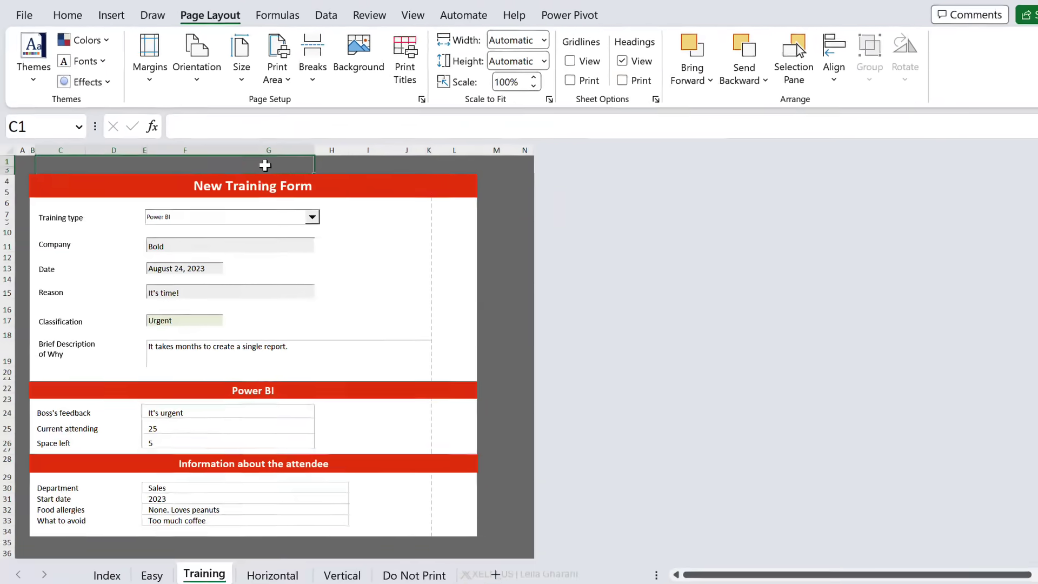
key("ctrl+p")
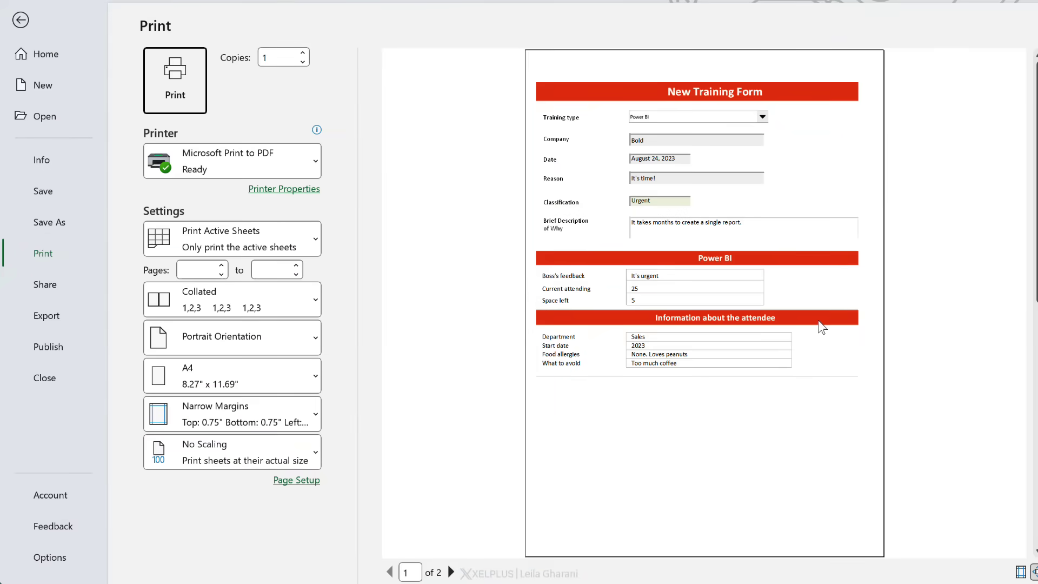
scroll(818, 347, "down", 1)
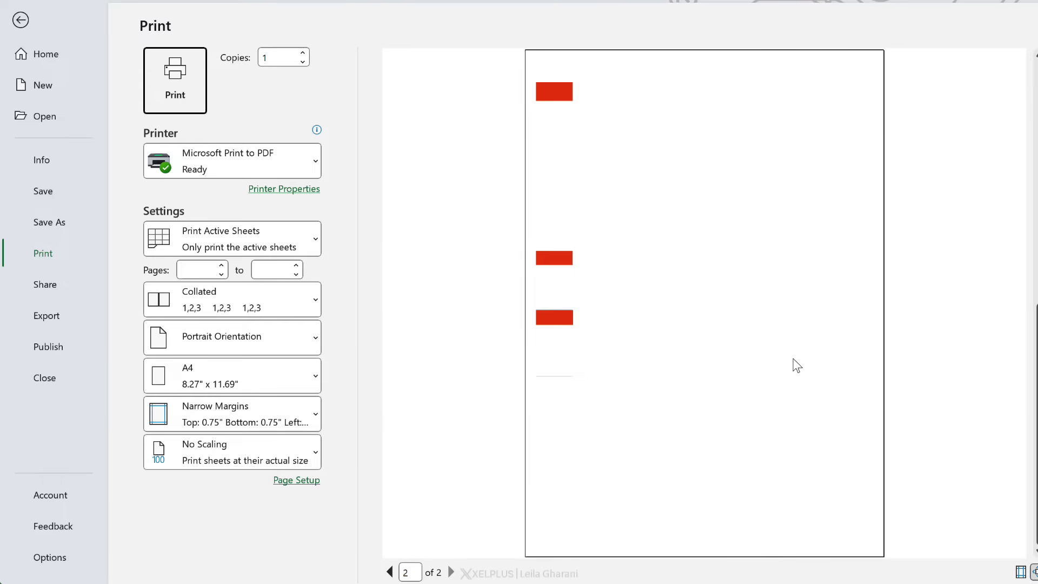
scroll(601, 255, "up", 1)
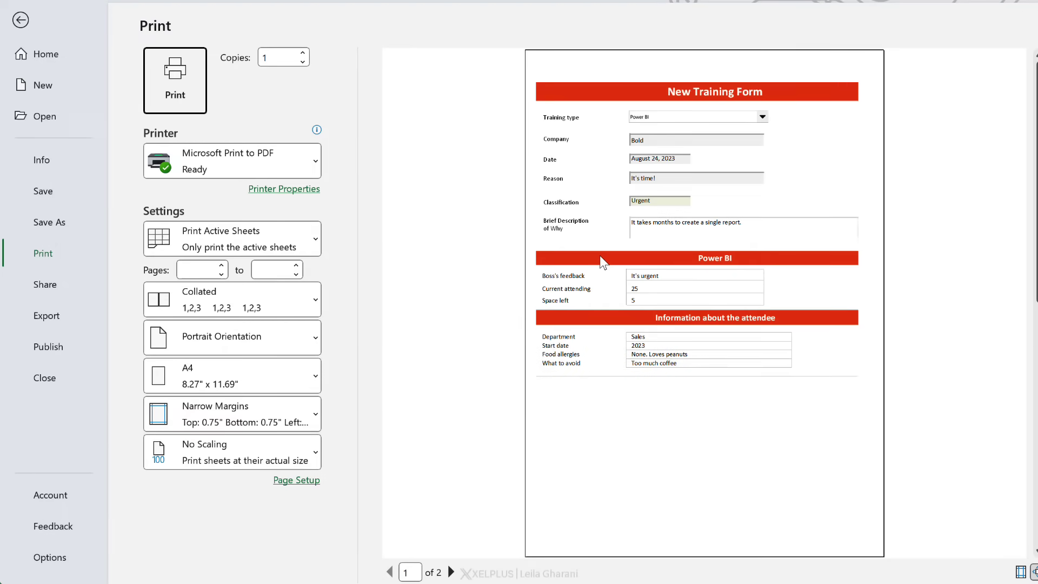
scroll(599, 260, "down", 1)
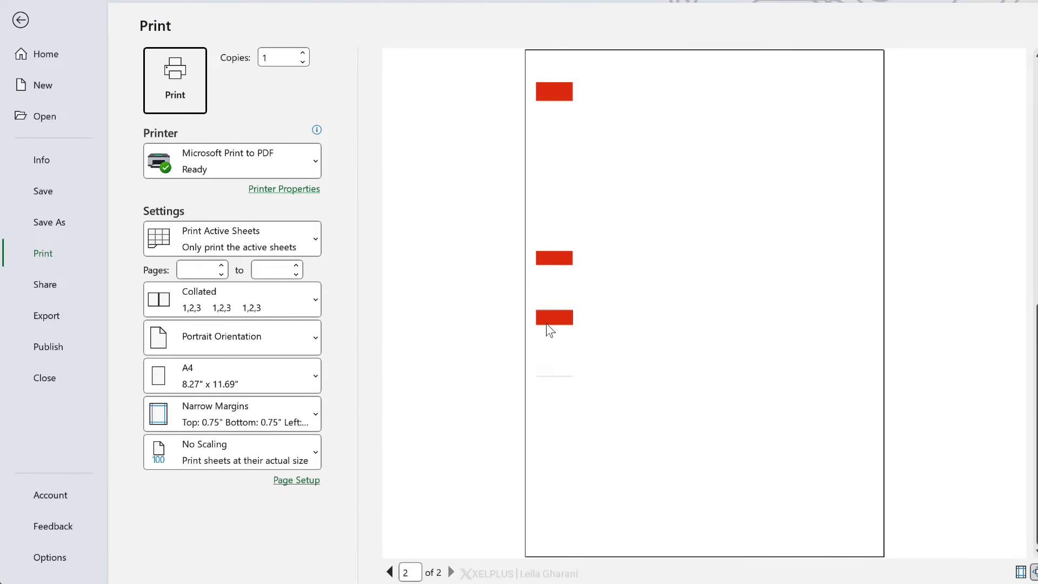
key("Escape")
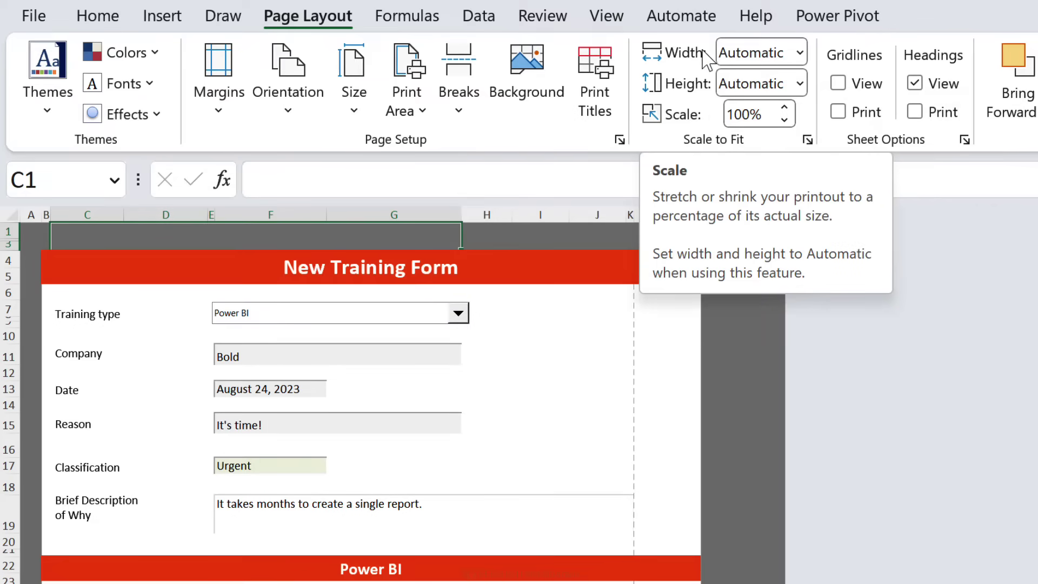
- Scale the Training form to 1 page wide by 1 tall (93%) and preview it
left_click(784, 120)
left_click(784, 107)
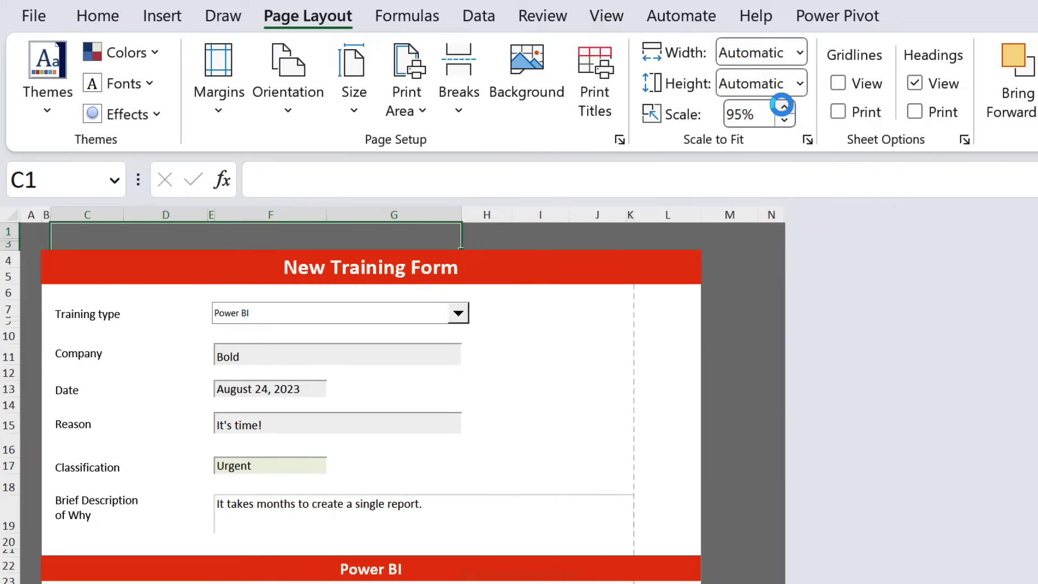
left_click(799, 54)
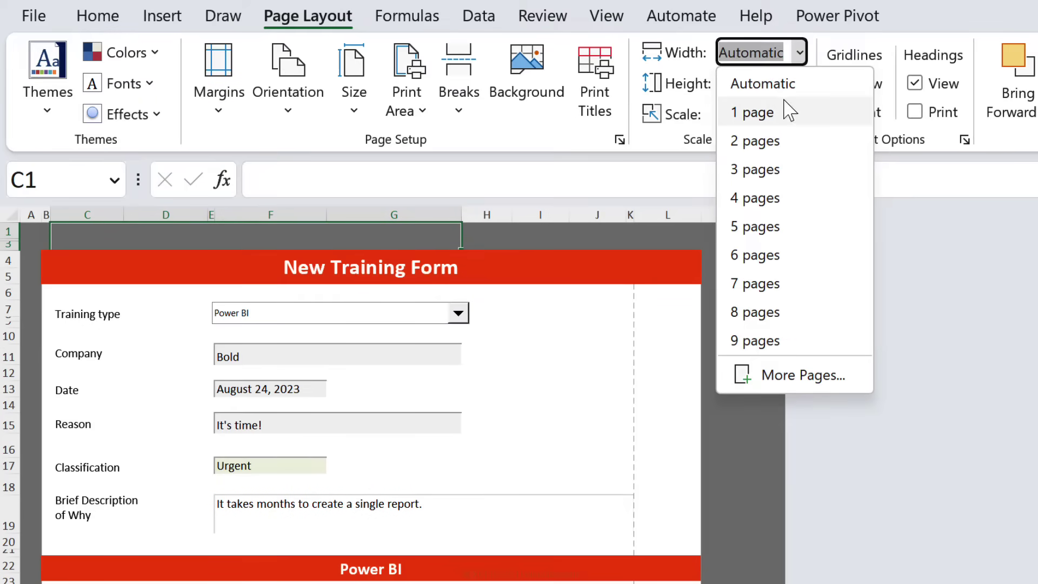
left_click(753, 112)
left_click(800, 84)
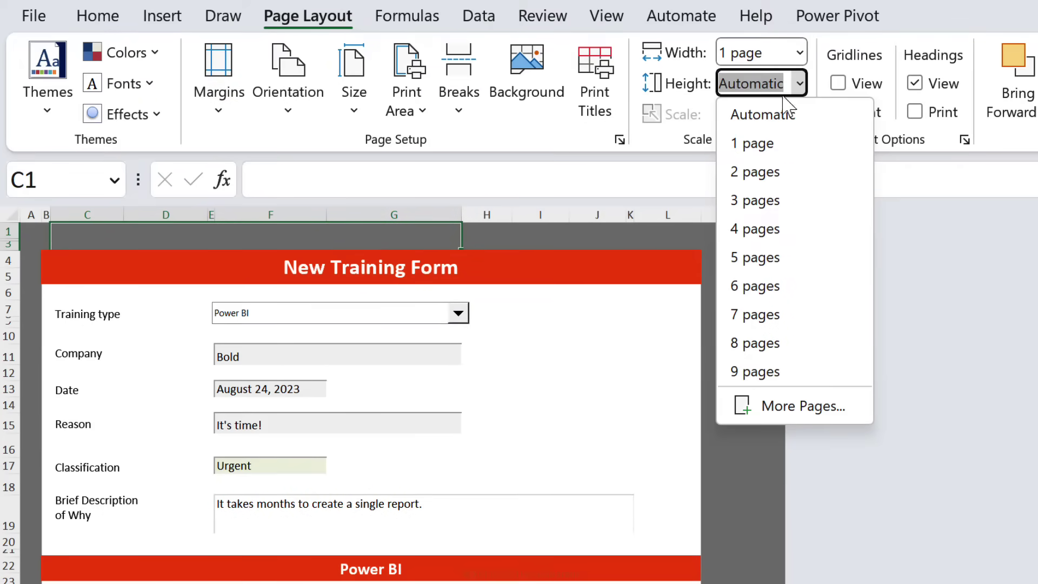
left_click(762, 142)
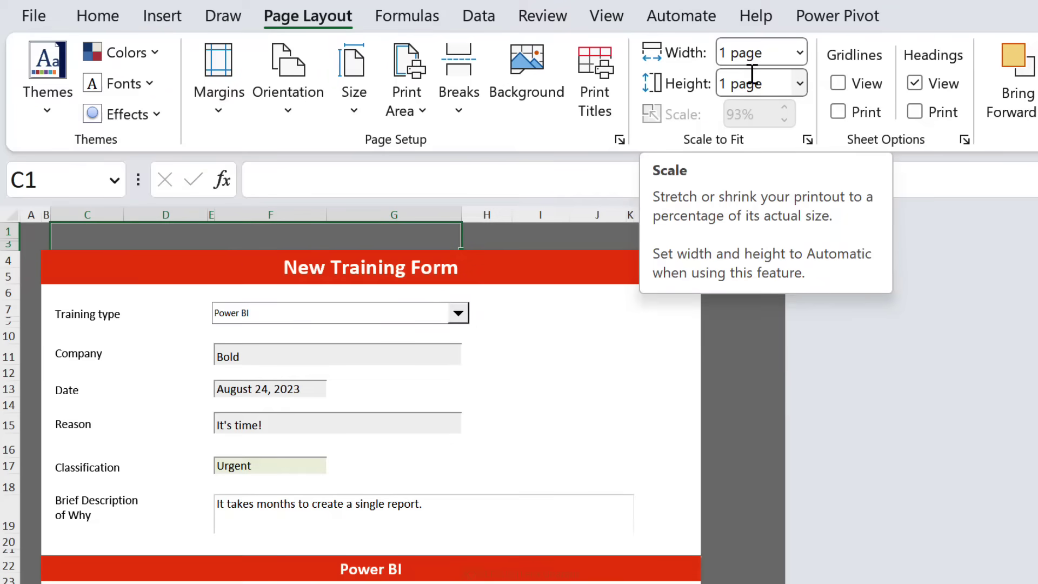
left_click(738, 279)
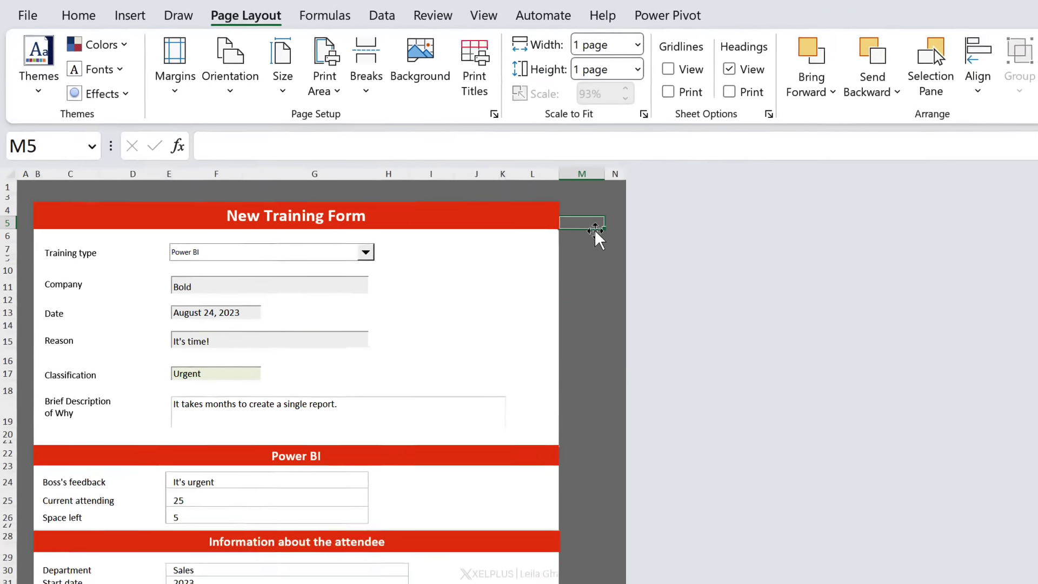
key("ctrl+p")
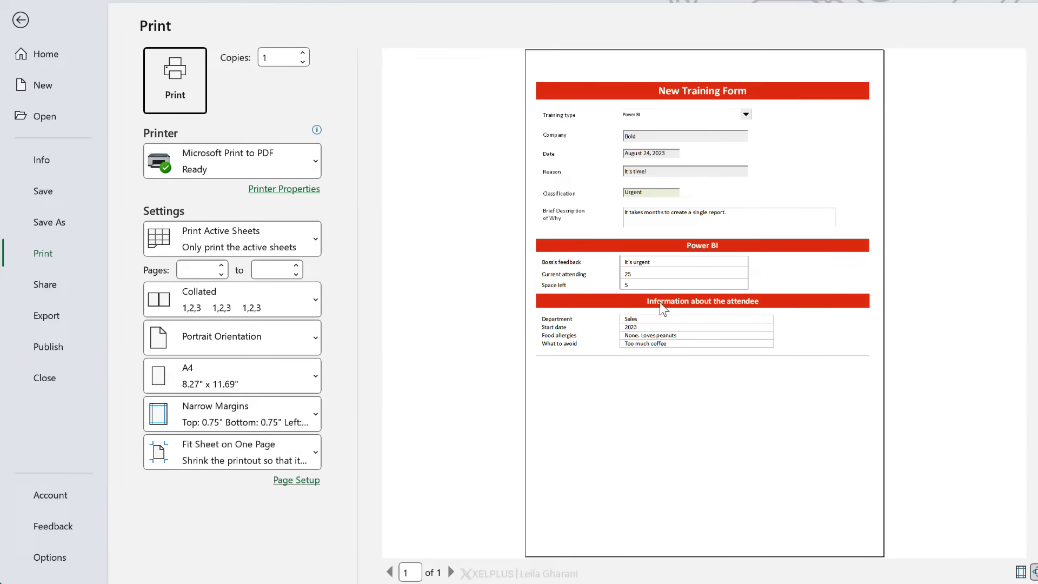
- Exit the one-page print preview back to the Training form worksheet
key("Escape")
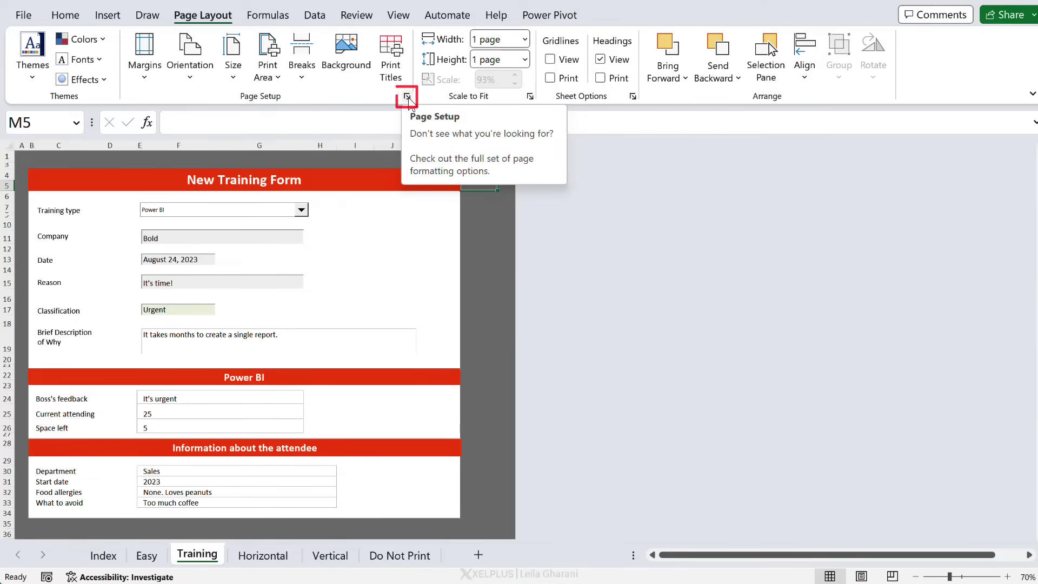
- Add a 'Page 1 of ?' footer and confirm the preview shows Page 1 of 1
left_click(407, 97)
left_click(346, 124)
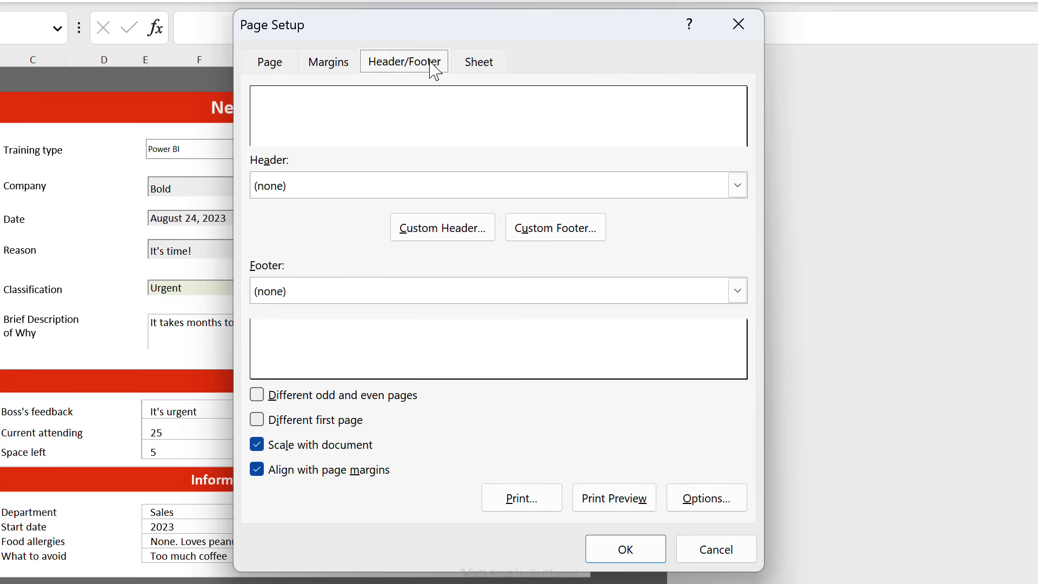
left_click(316, 294)
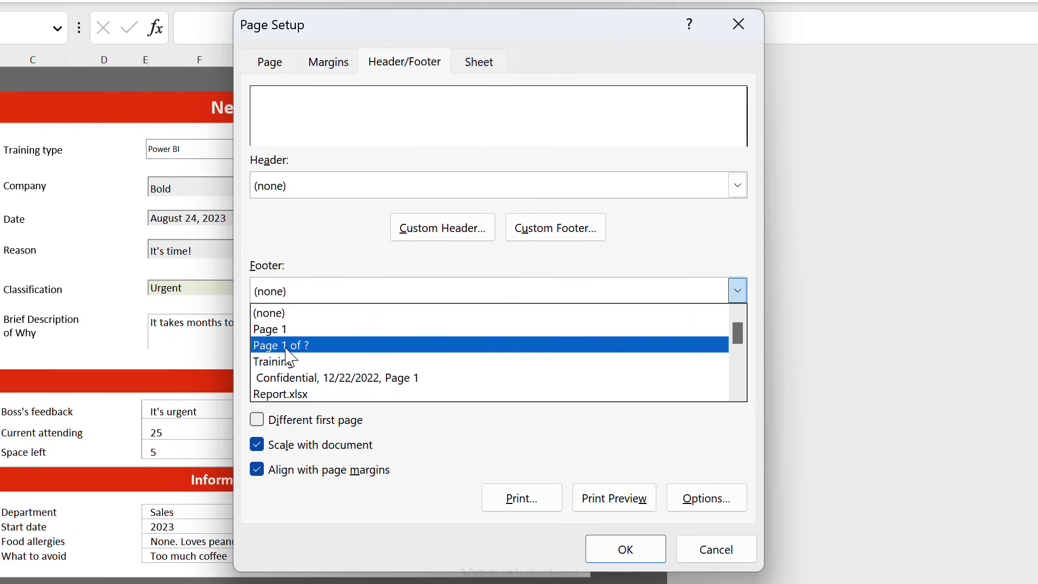
left_click(307, 346)
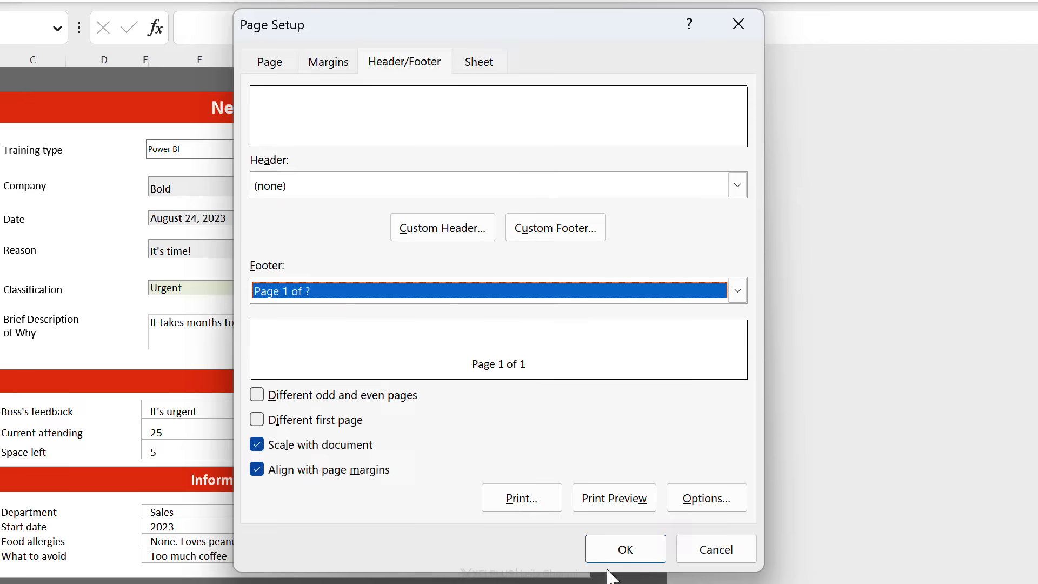
left_click(614, 497)
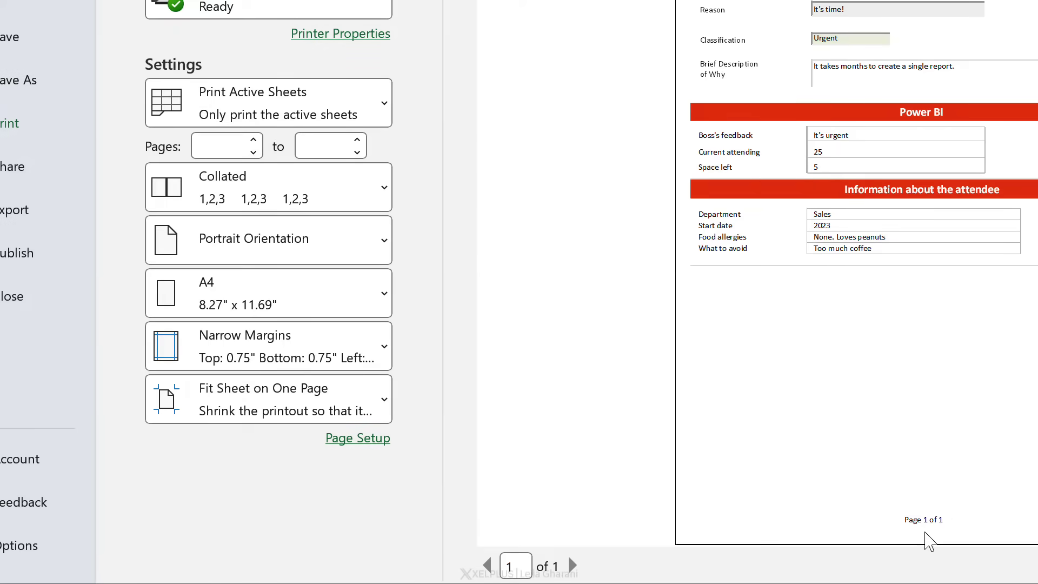
key("Escape")
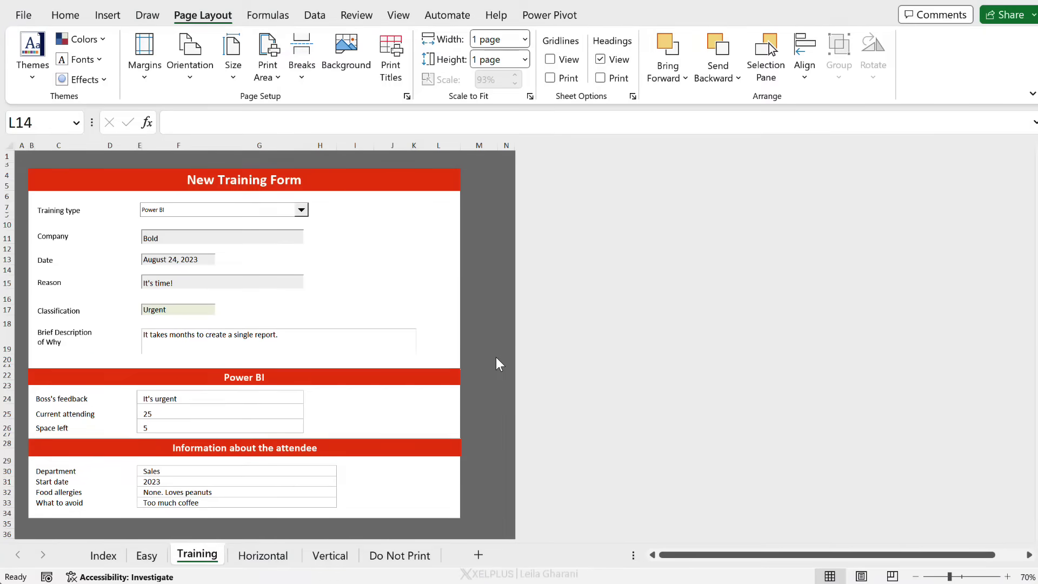
- Preview the Horizontal sheet's two-page portrait printout, then return to the worksheet
left_click(262, 555)
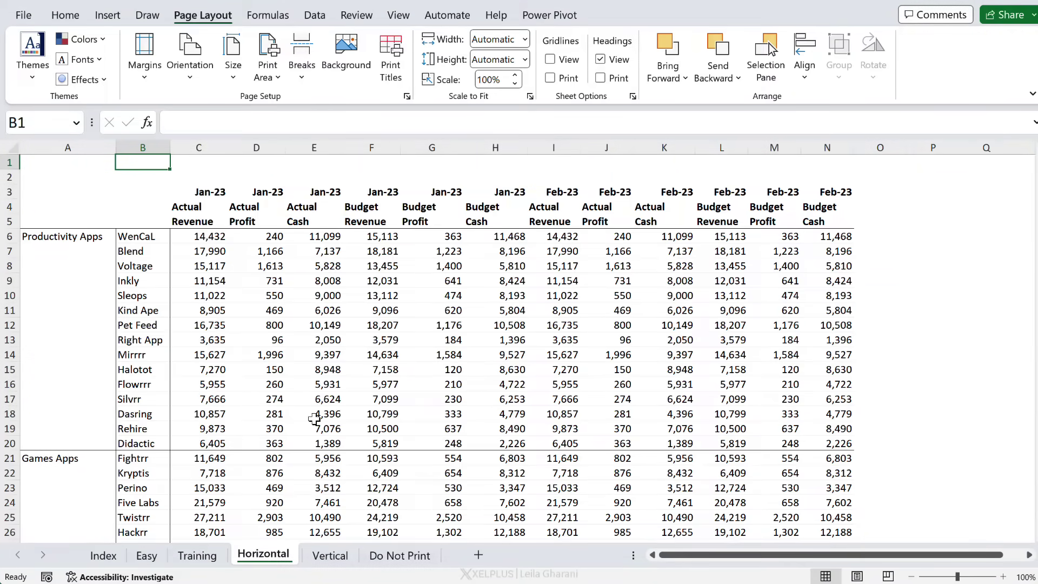
key("ctrl+p")
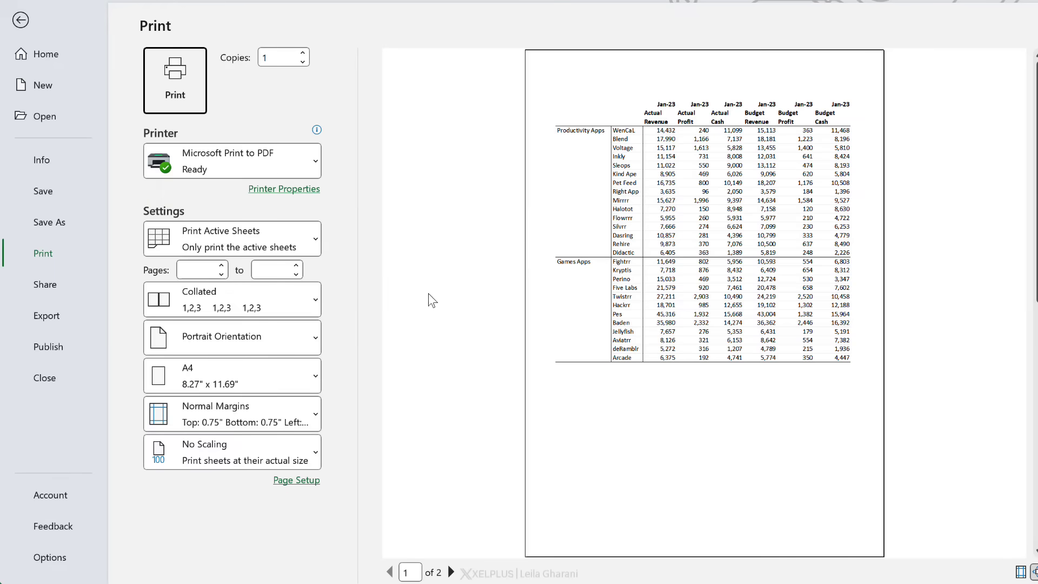
scroll(545, 404, "down", 1)
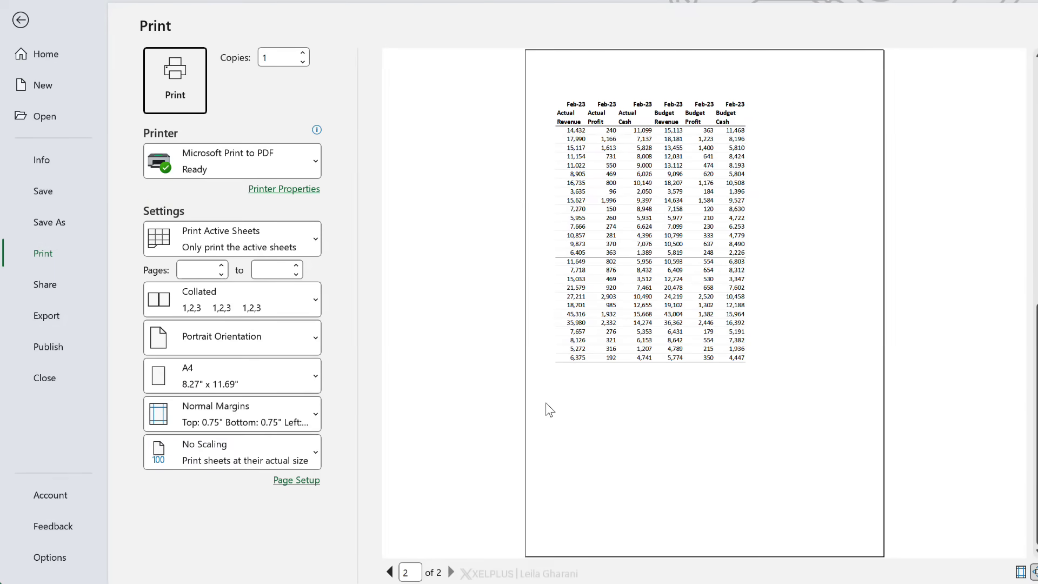
scroll(545, 403, "up", 1)
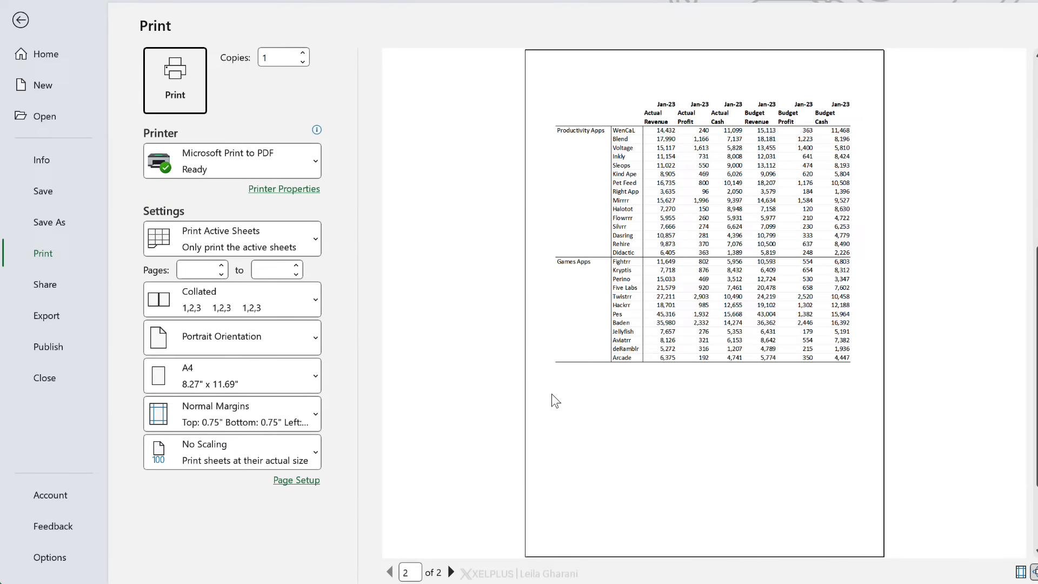
scroll(552, 393, "down", 1)
scroll(582, 348, "up", 1)
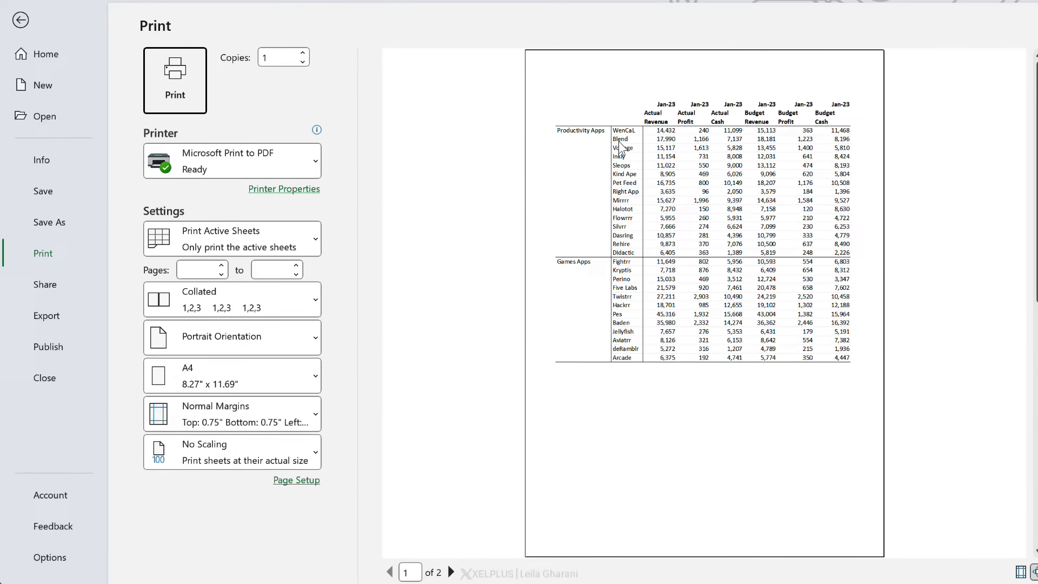
scroll(623, 175, "down", 1)
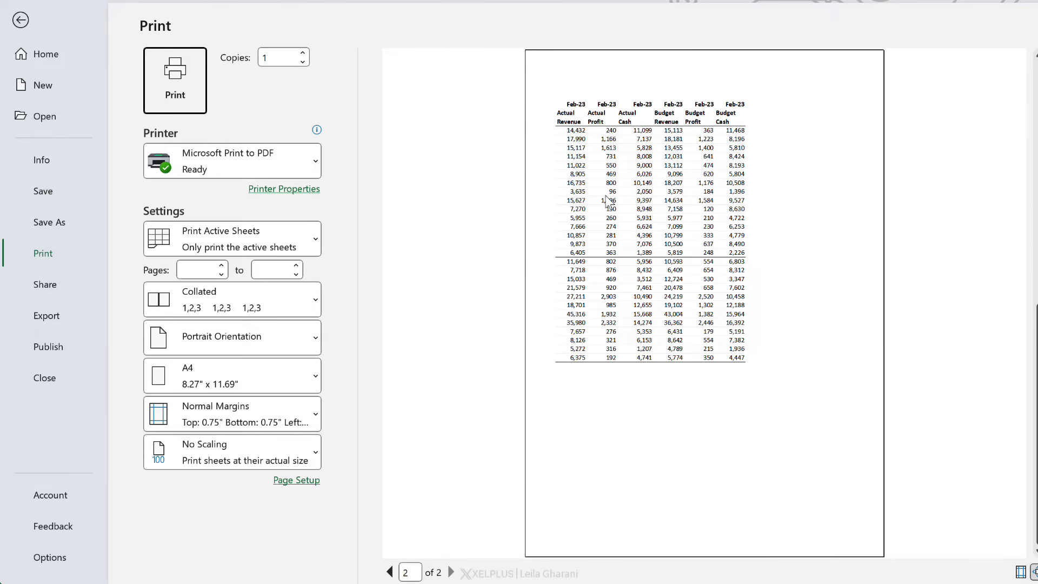
scroll(696, 226, "up", 1)
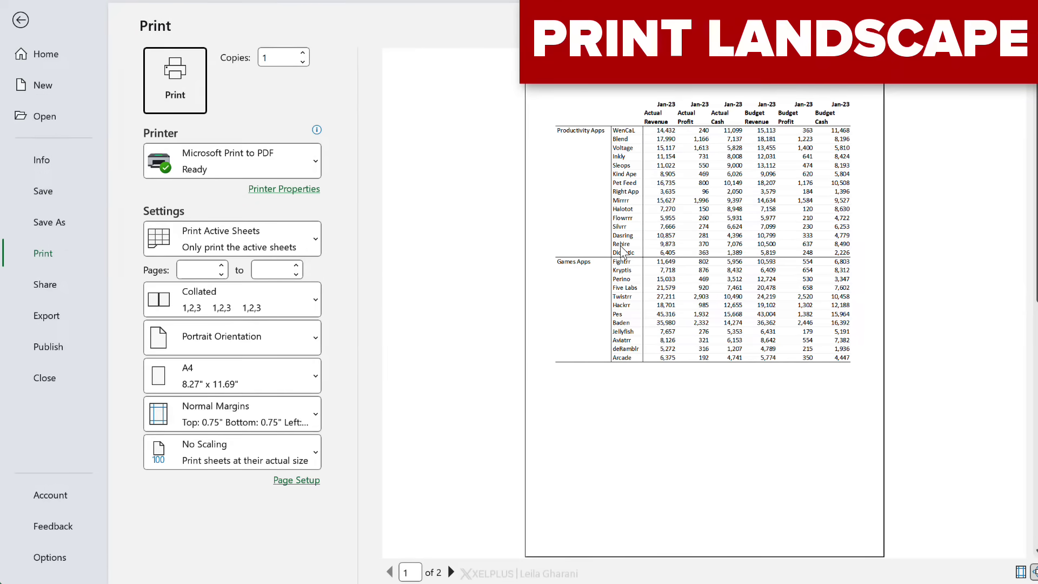
key("Escape")
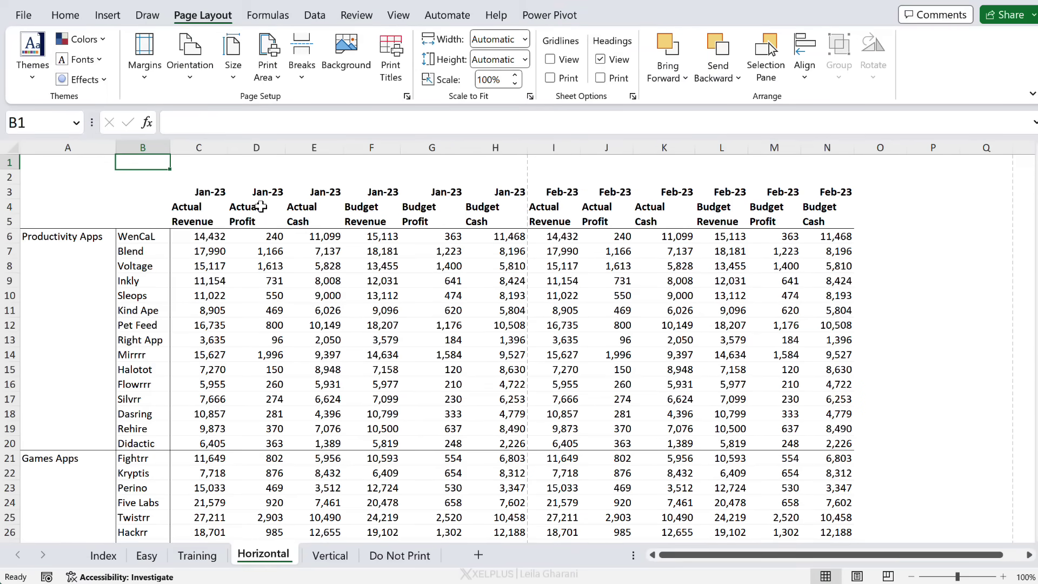
- Make the Horizontal sheet landscape and bring up the Sheet options in Page Setup
left_click(192, 74)
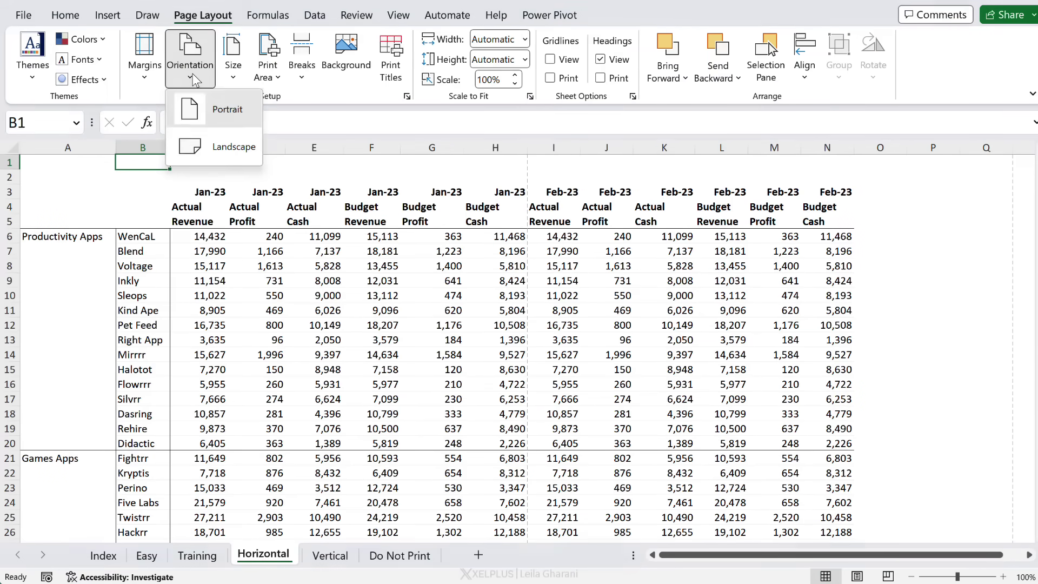
left_click(224, 150)
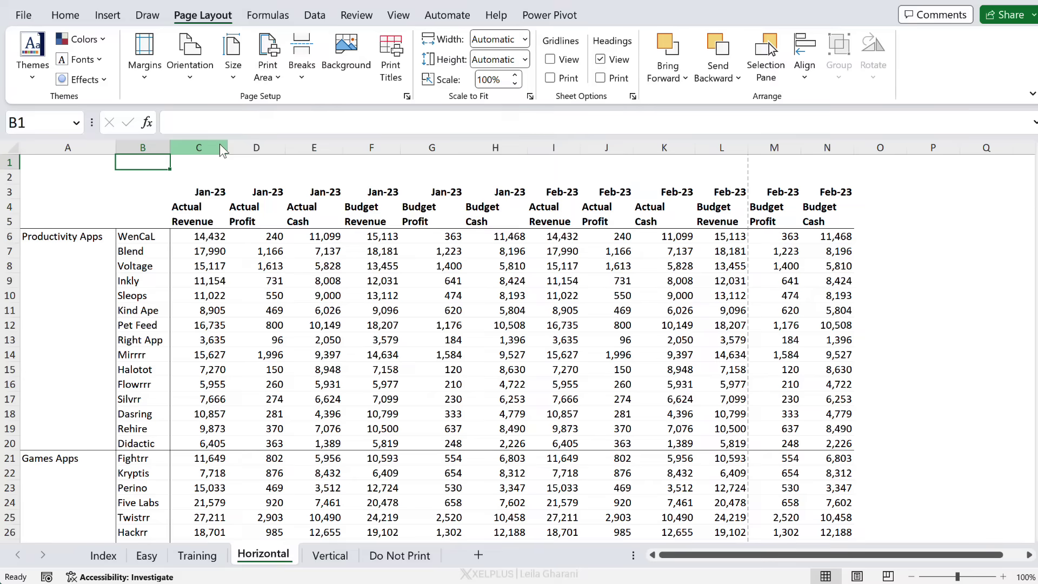
left_click(390, 65)
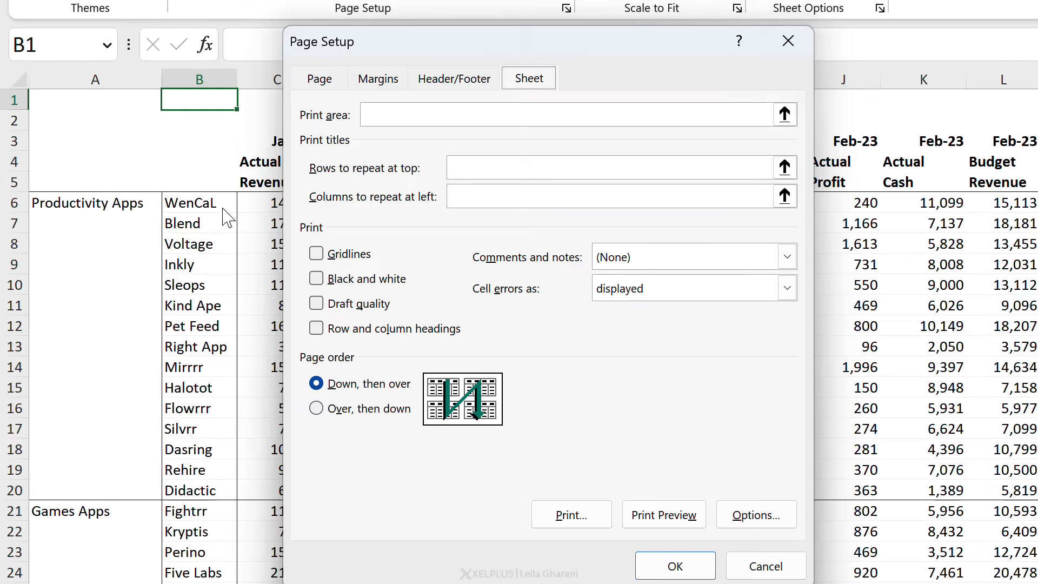
- Repeat columns $A:$B at left on every page and choose the 'Page 1 of ?' footer
left_click(490, 197)
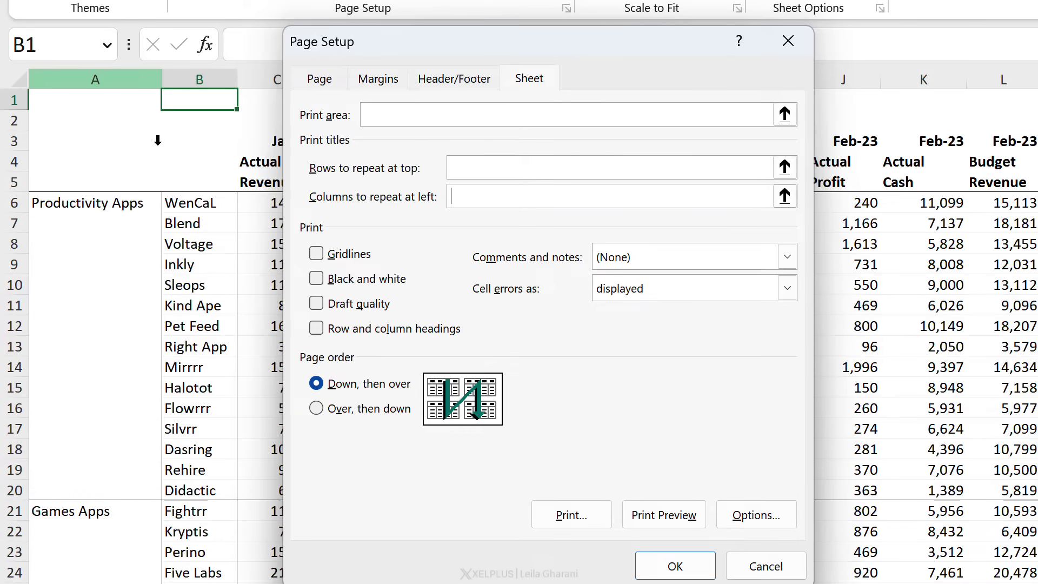
left_click_drag(95, 78, 191, 81)
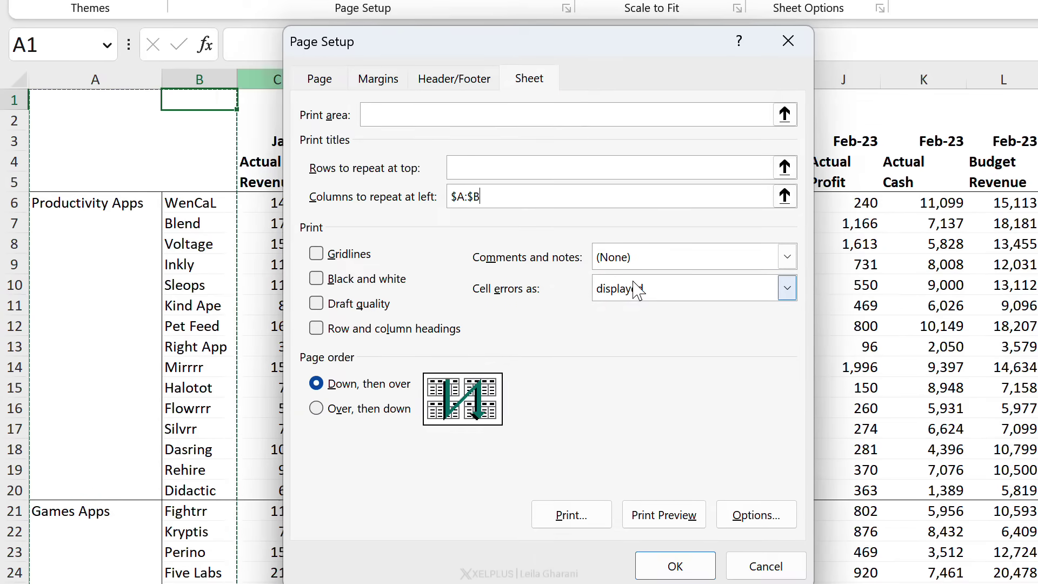
left_click(454, 78)
left_click(391, 307)
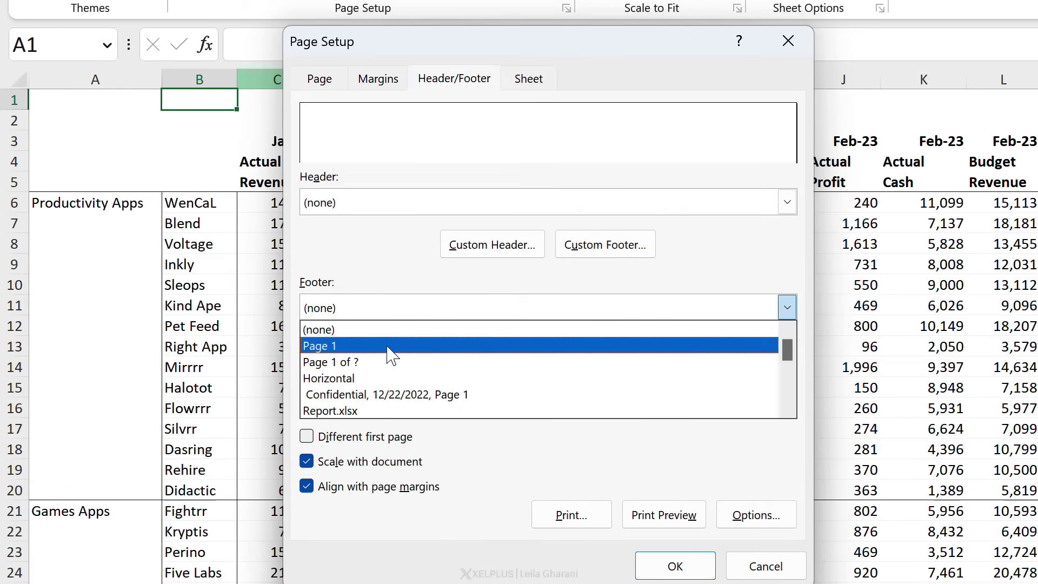
left_click(333, 362)
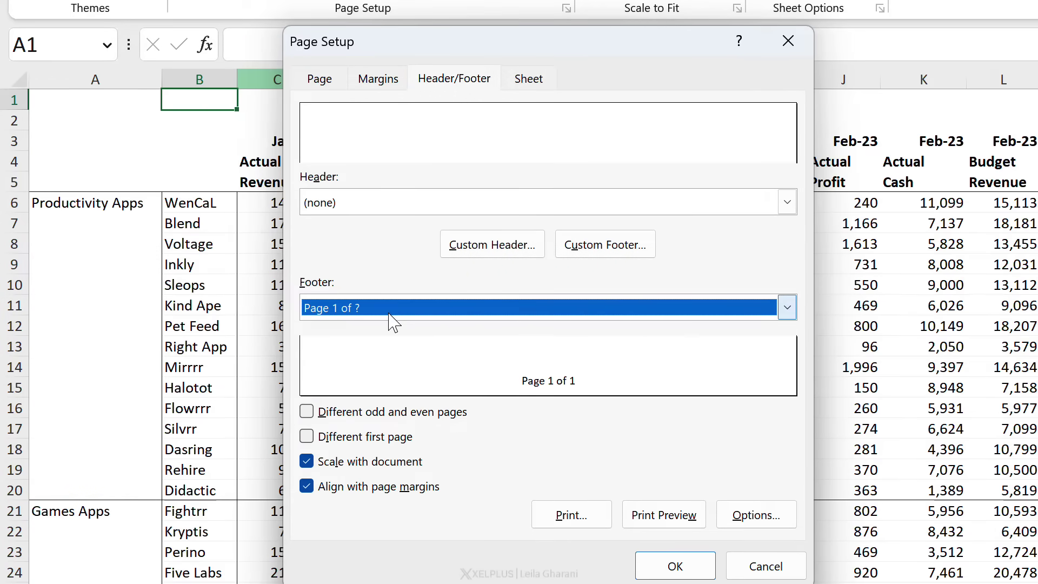
- Apply the page setup and check the two landscape preview pages showing 'Page 1 of 2'
left_click(675, 567)
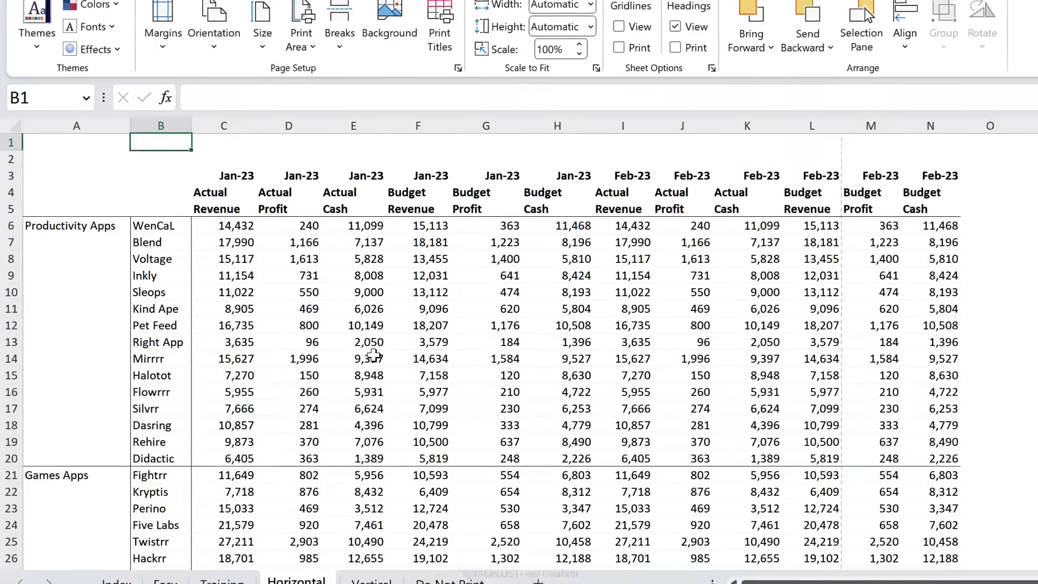
key("ctrl+p")
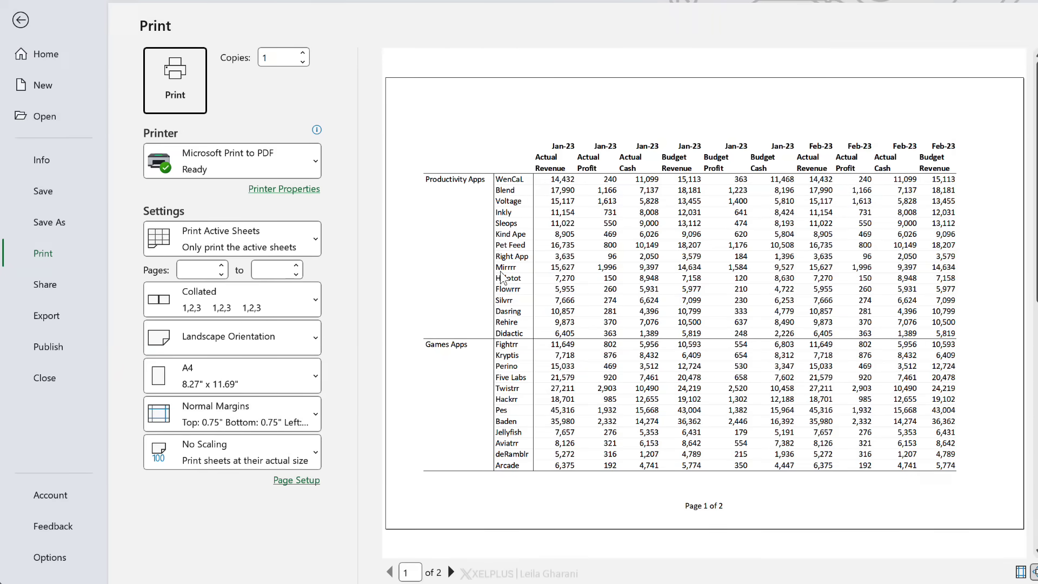
scroll(482, 314, "down", 1)
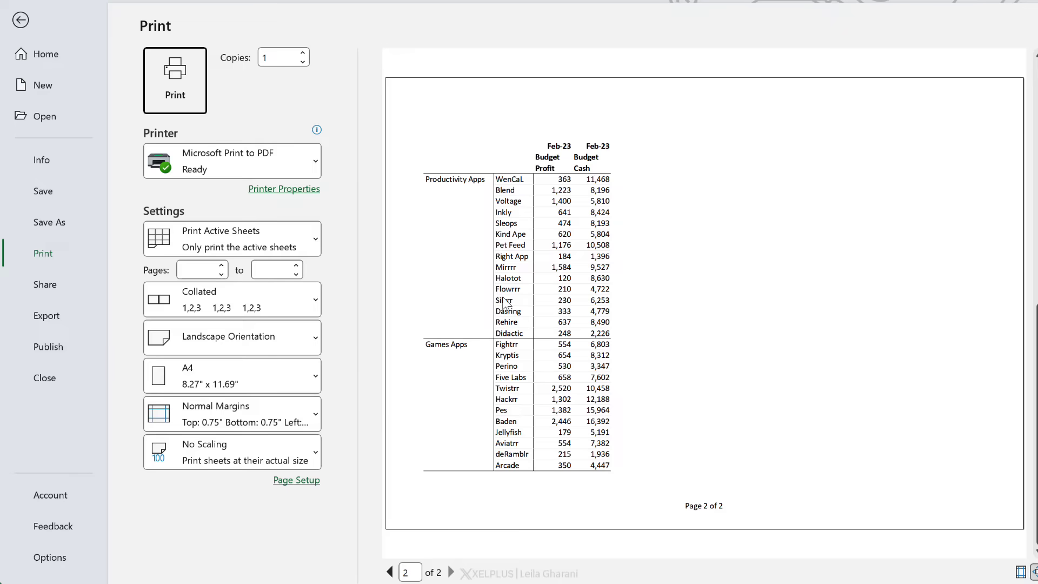
scroll(704, 315, "up", 1)
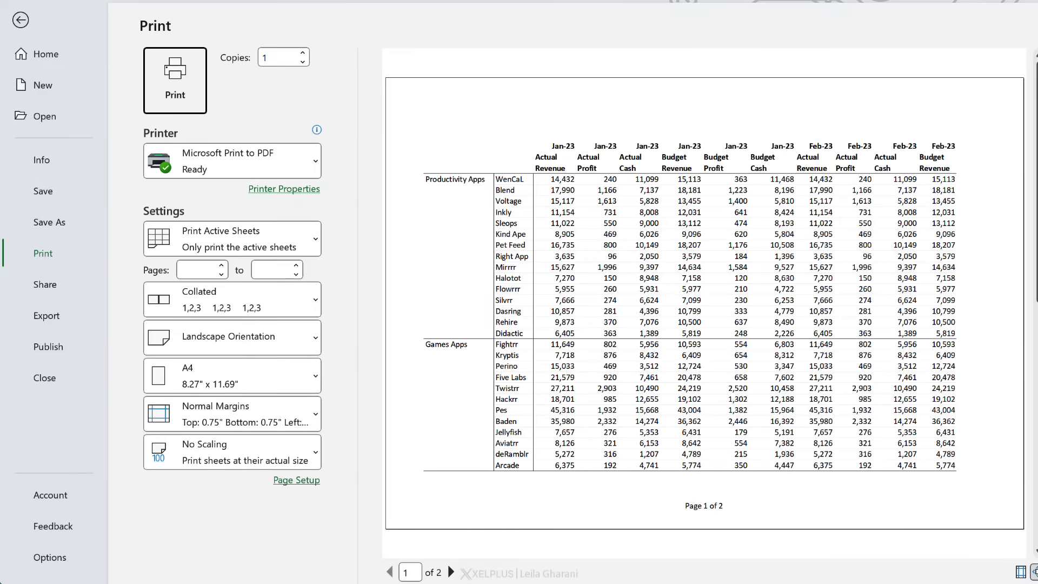
scroll(674, 269, "down", 1)
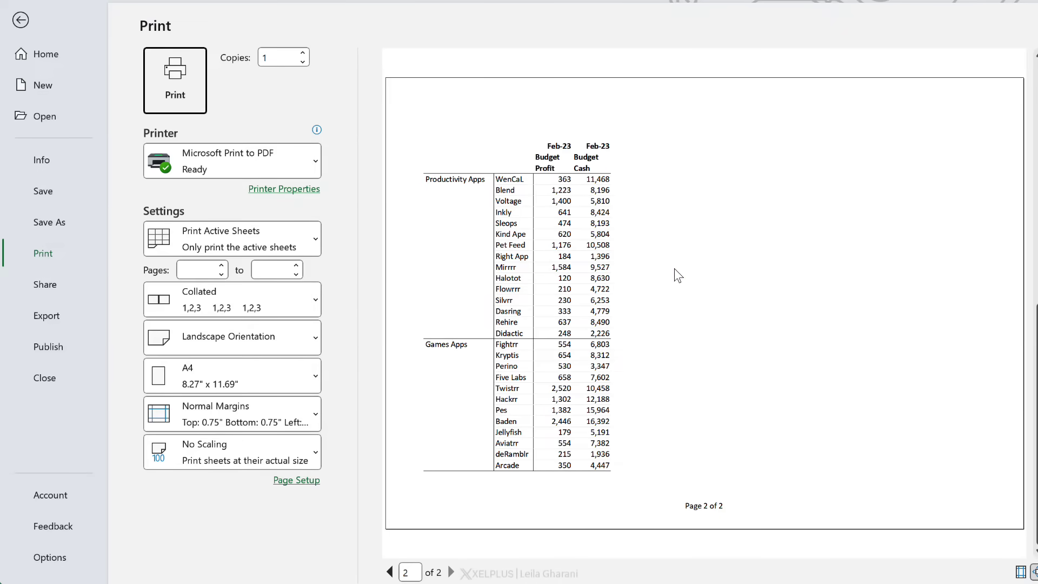
scroll(614, 249, "up", 1)
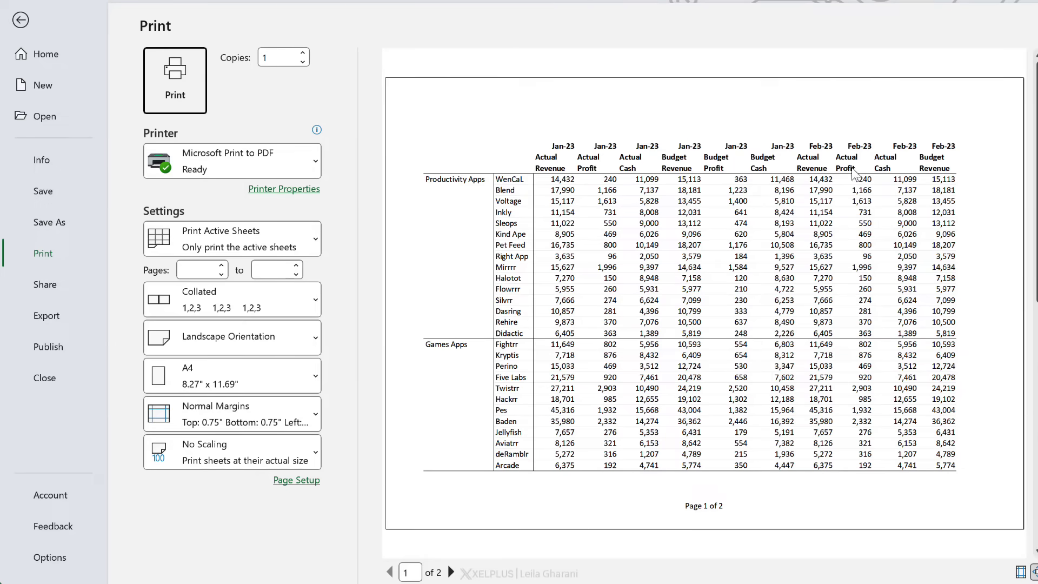
key("Escape")
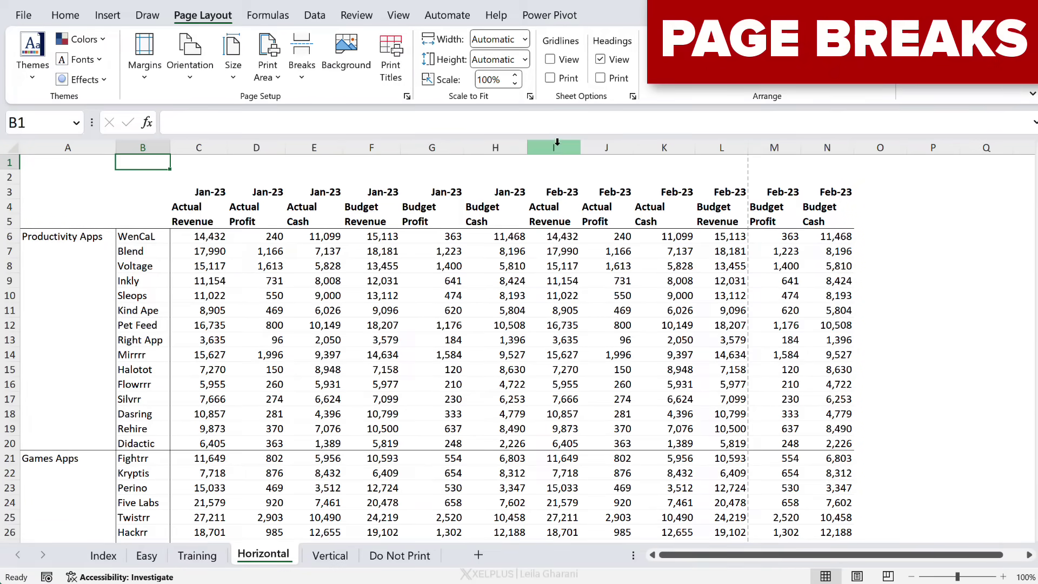
- Insert a manual page break before column I (Feb-23) and preview the separated pages
left_click(554, 147)
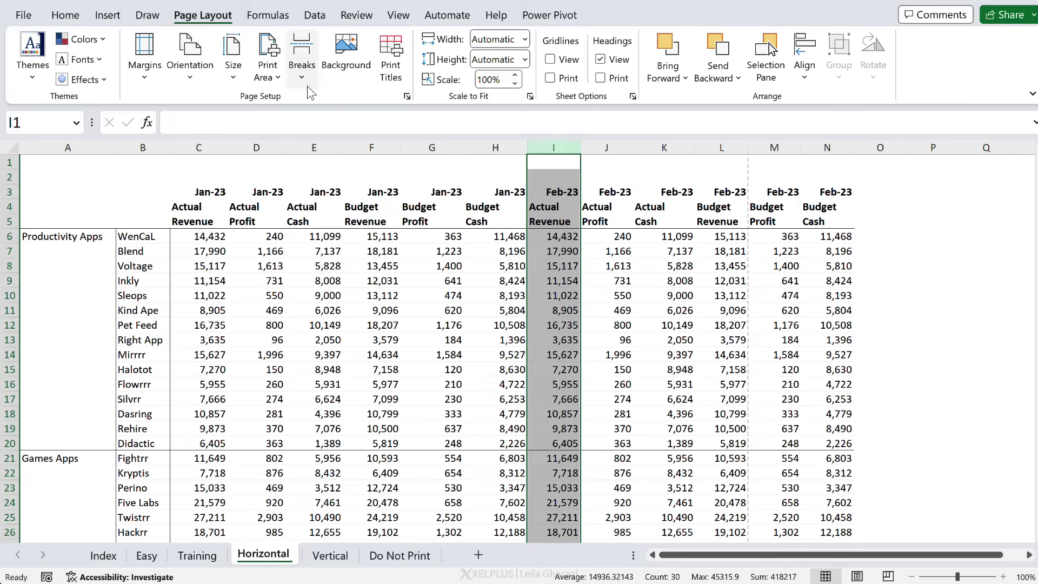
left_click(301, 65)
left_click(352, 101)
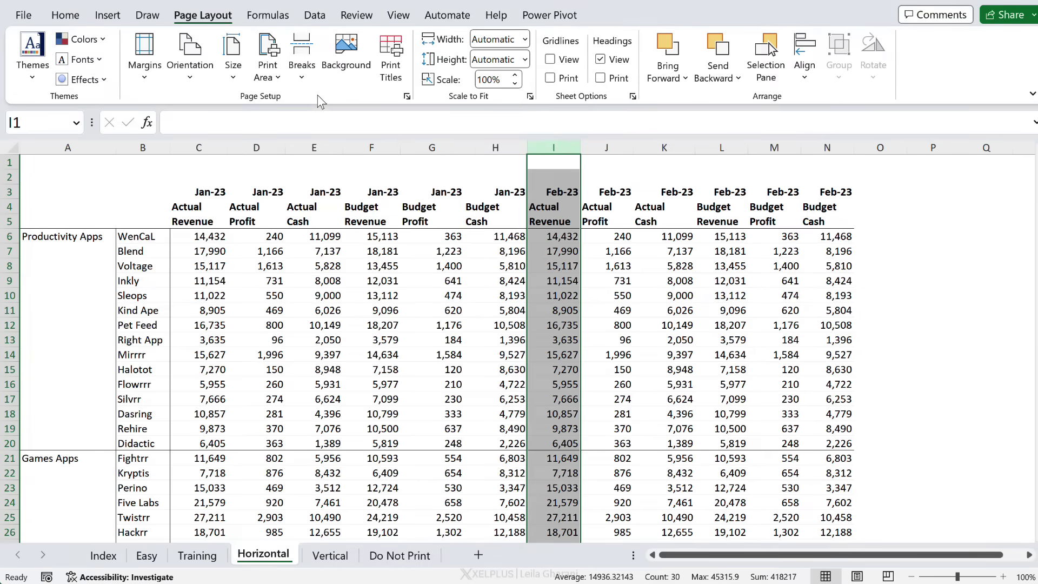
left_click(553, 281)
left_click(616, 296)
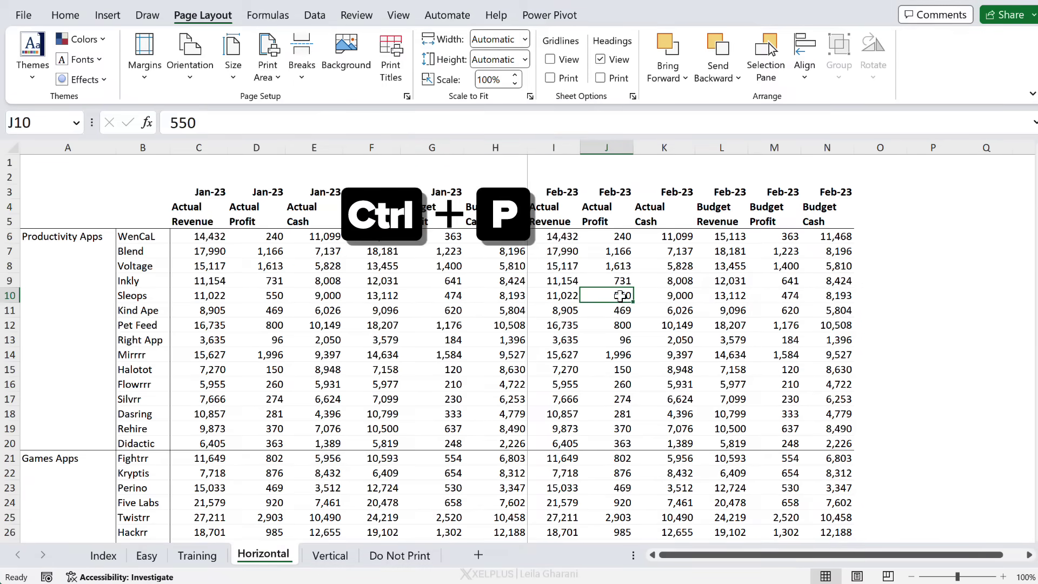
key("ctrl+p")
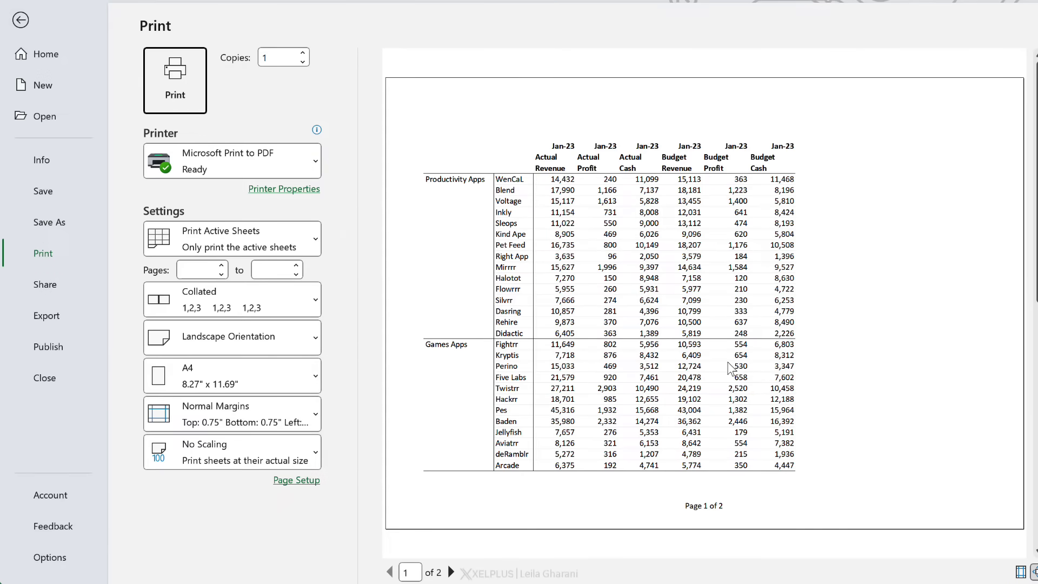
scroll(728, 366, "down", 1)
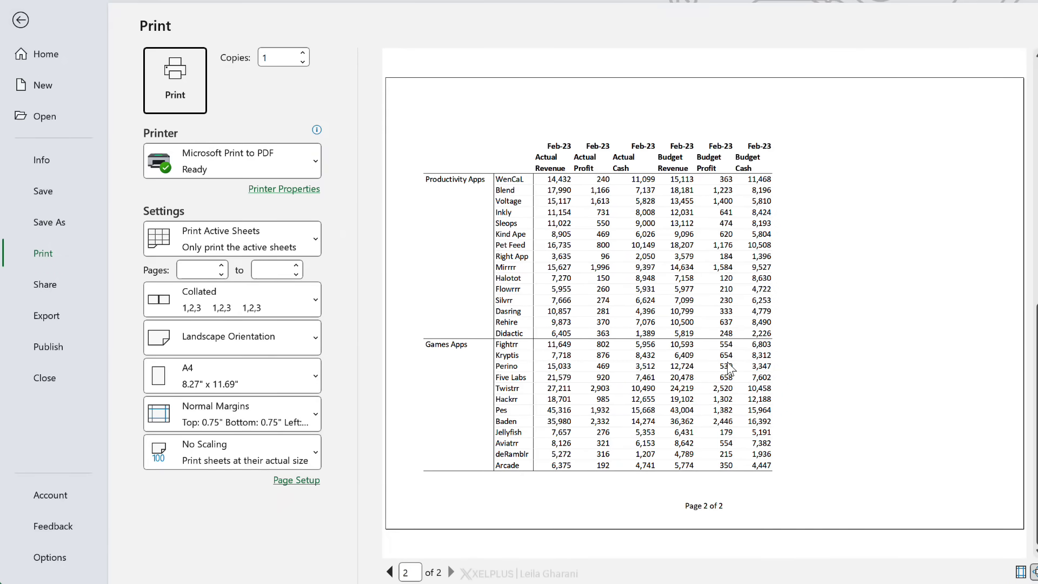
key("Escape")
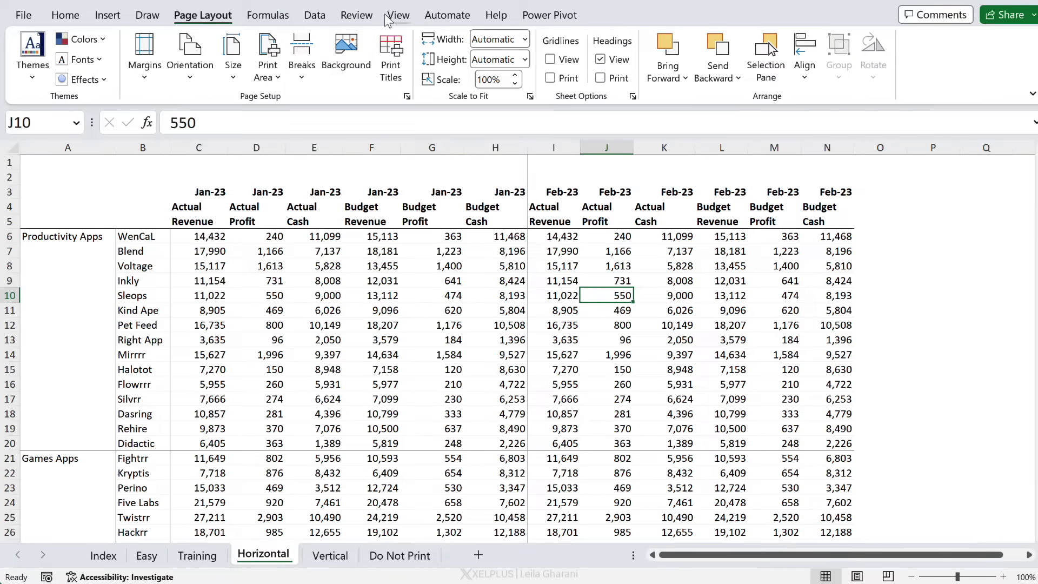
left_click(398, 14)
left_click(280, 65)
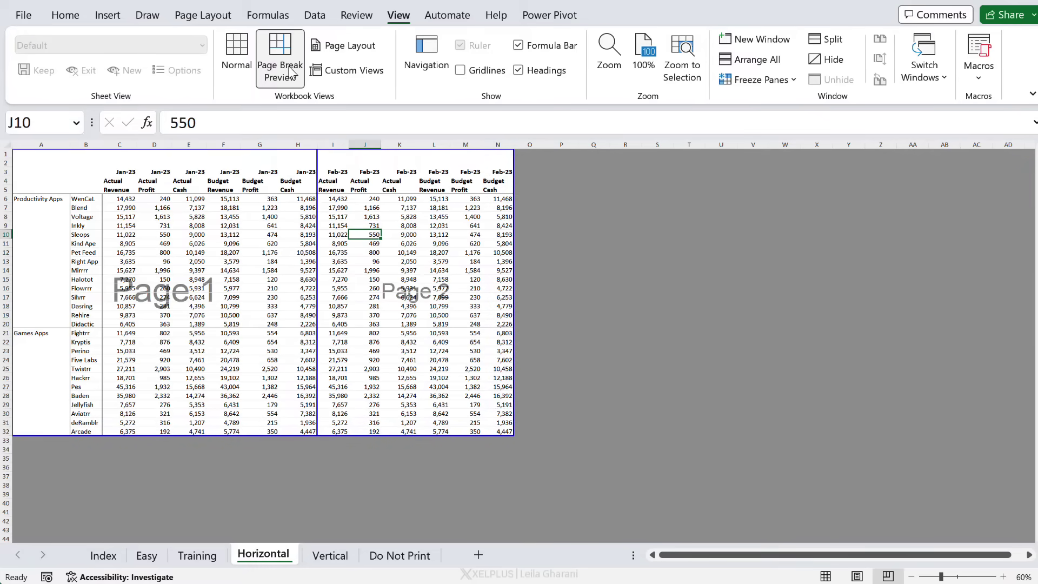
mouse_move(316, 171)
left_mouse_down()
mouse_move(301, 171)
mouse_move(317, 171)
left_mouse_up()
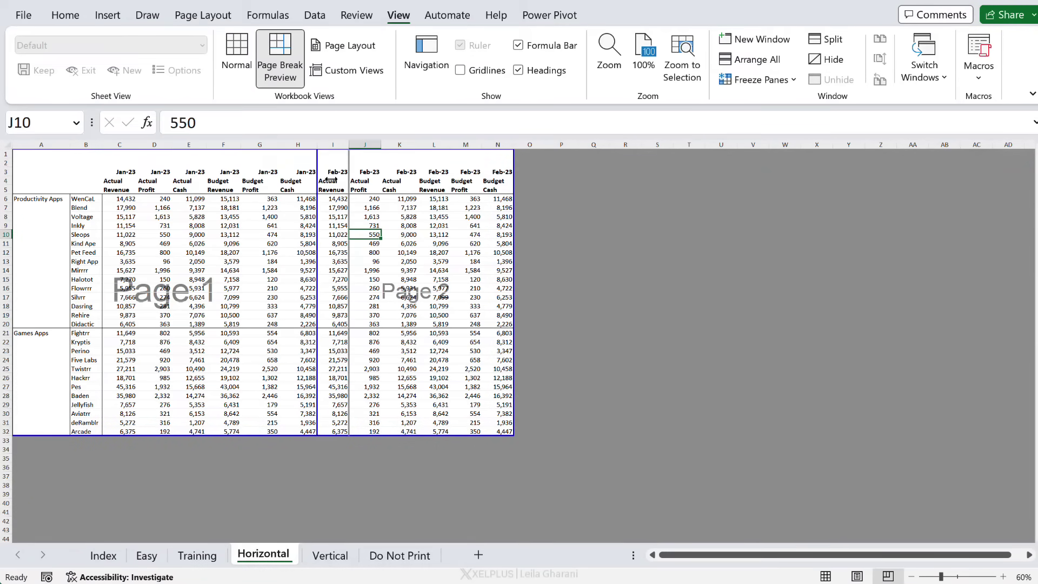
- Return to Normal view, then preview the Vertical sheet's two portrait pages
left_click(236, 56)
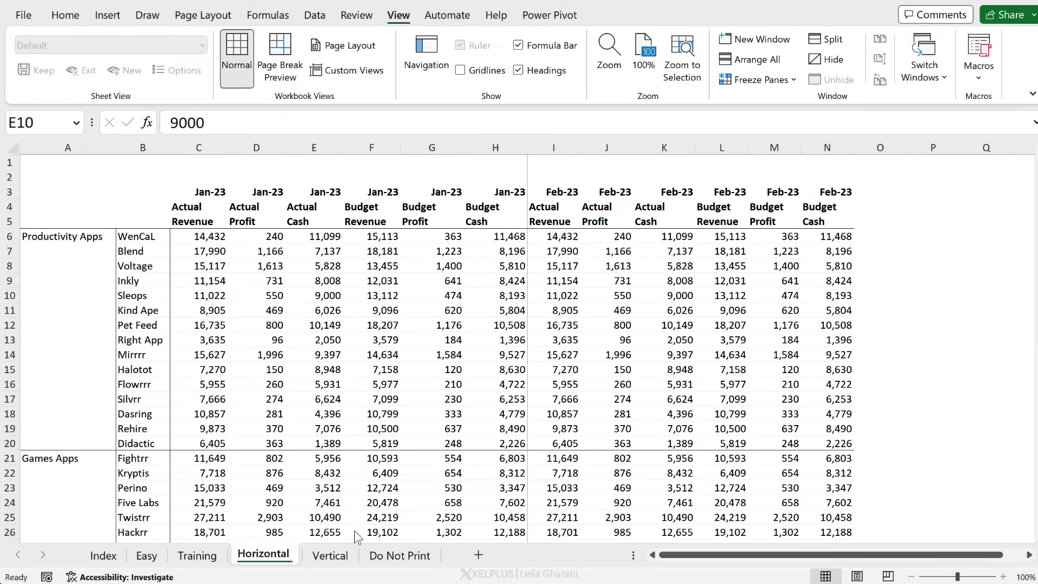
left_click(329, 555)
key("ctrl+p")
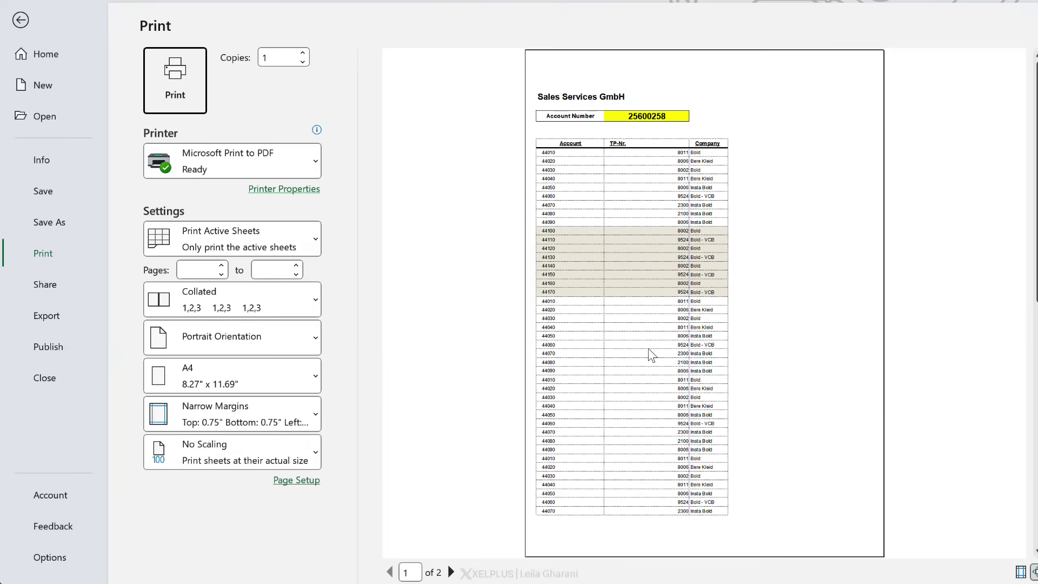
scroll(655, 364, "down", 1)
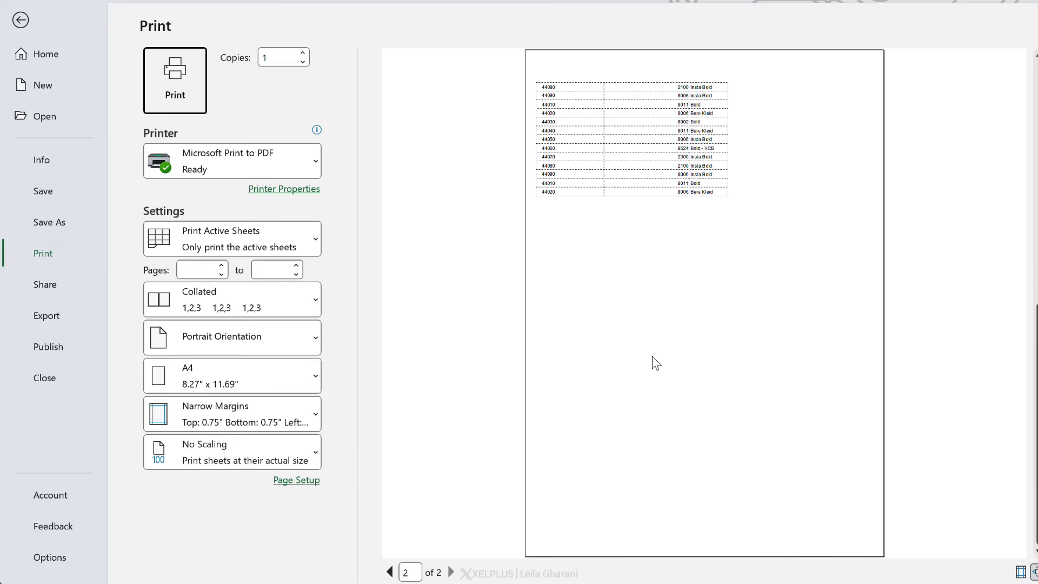
scroll(656, 363, "up", 1)
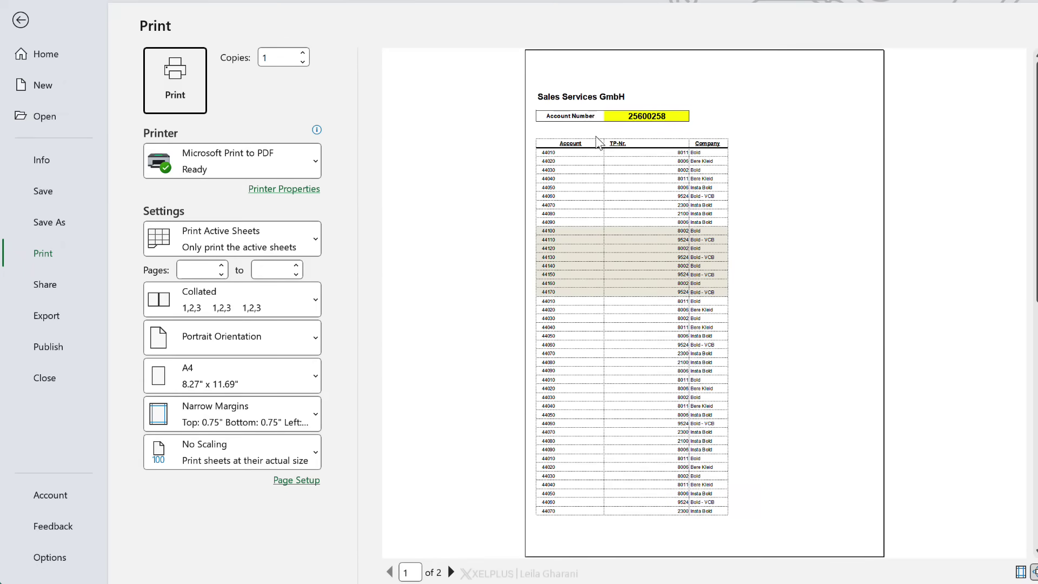
key("Escape")
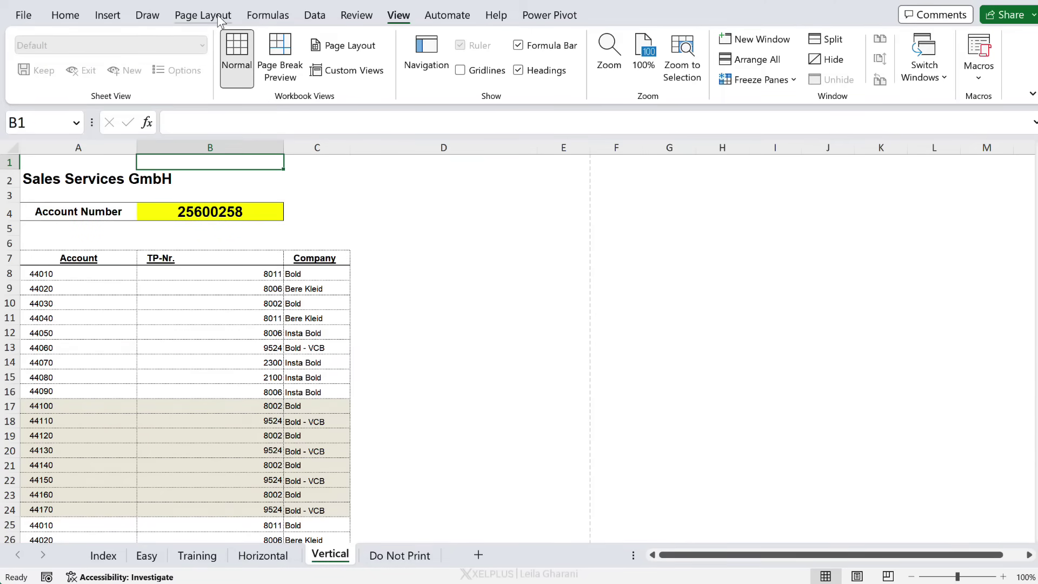
- Set rows $1:$7 to repeat at the top of every Vertical sheet page
left_click(203, 15)
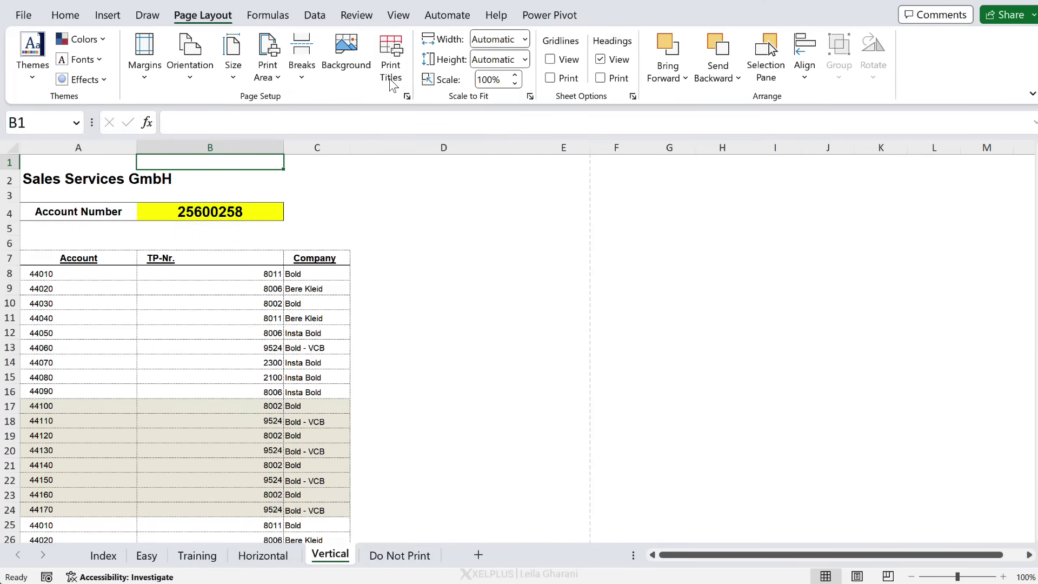
left_click(390, 58)
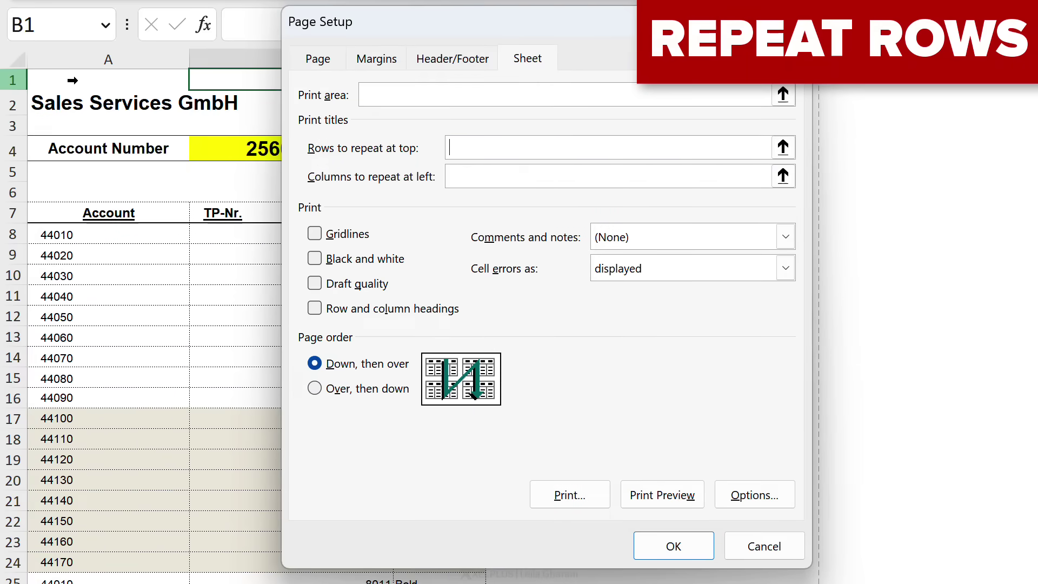
mouse_move(70, 76)
left_mouse_down()
mouse_move(123, 151)
mouse_move(124, 213)
left_mouse_up()
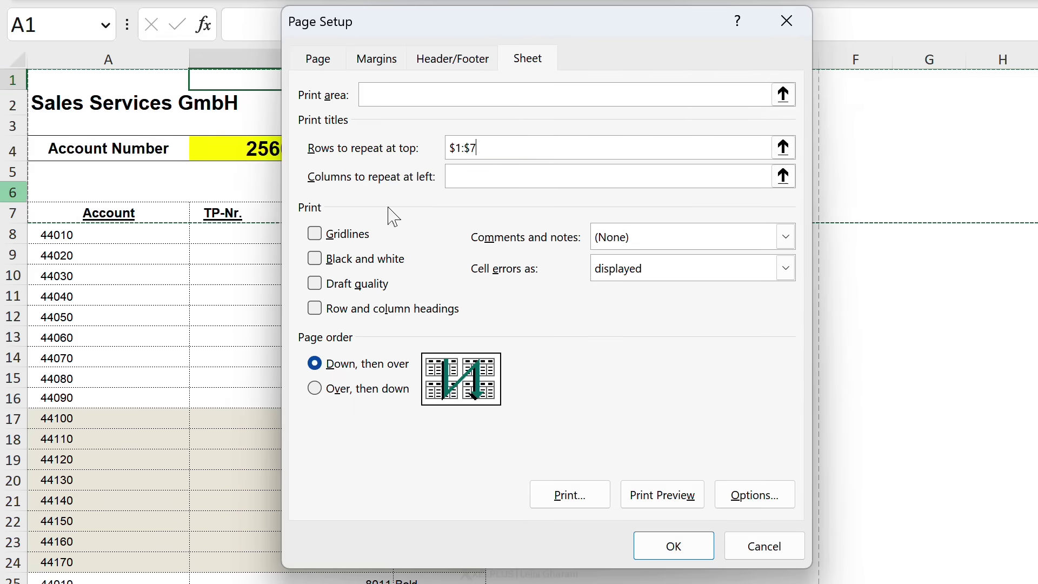
- Add the 'Page 1 of ?' footer and apply the page setup
left_click(452, 59)
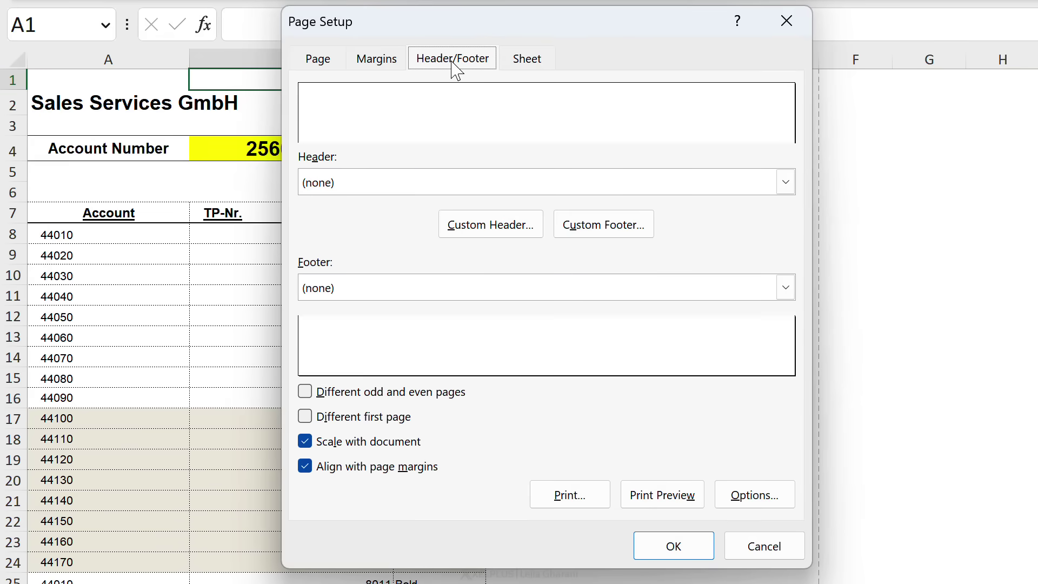
left_click(397, 287)
left_click(394, 342)
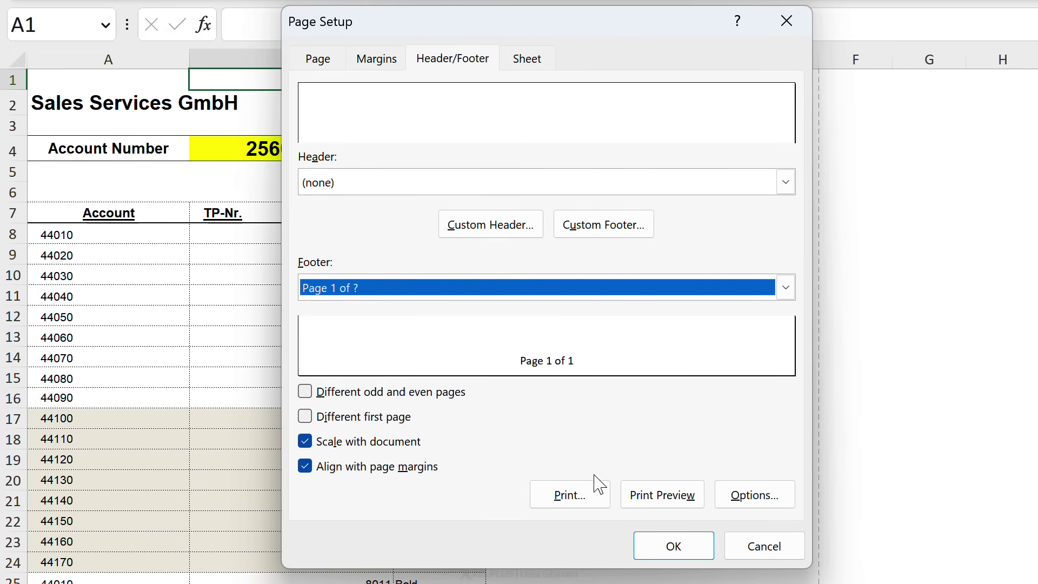
left_click(673, 546)
left_click(487, 478)
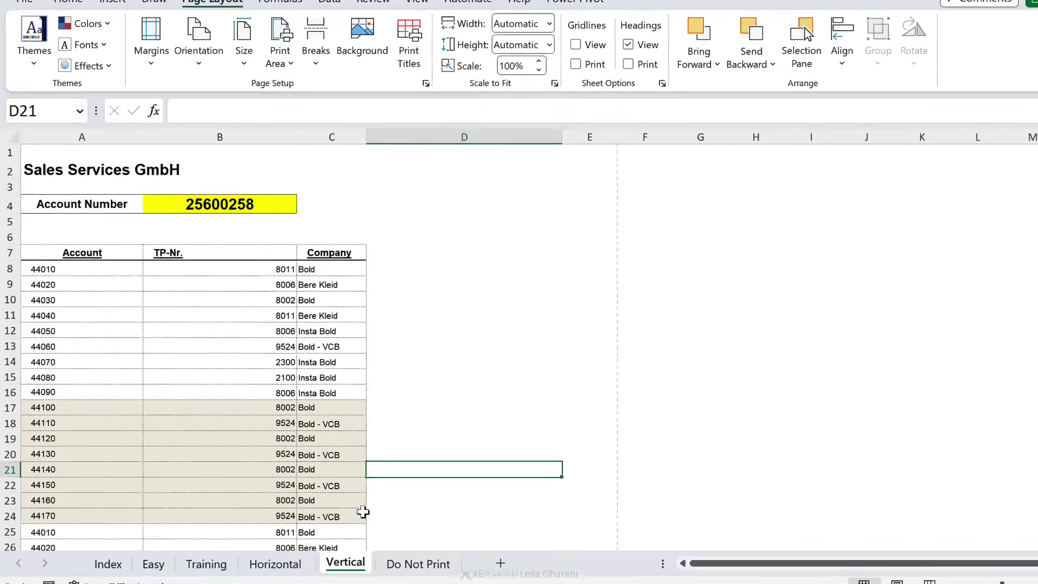
- Group the Training, Horizontal and Vertical sheet tabs and preview their combined printout
left_click(197, 556)
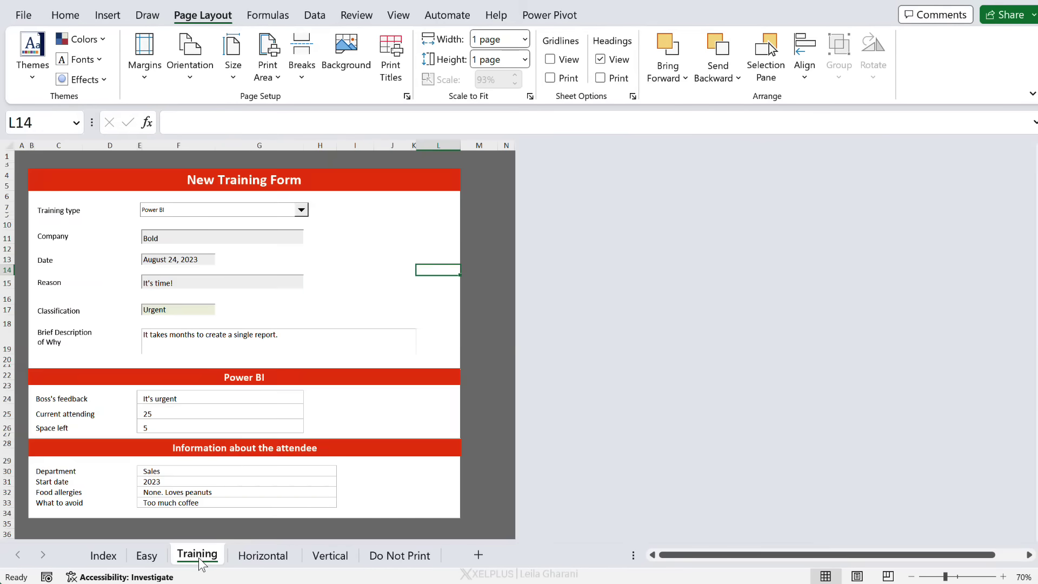
left_click(263, 555, "ctrl")
left_click(329, 556, "ctrl")
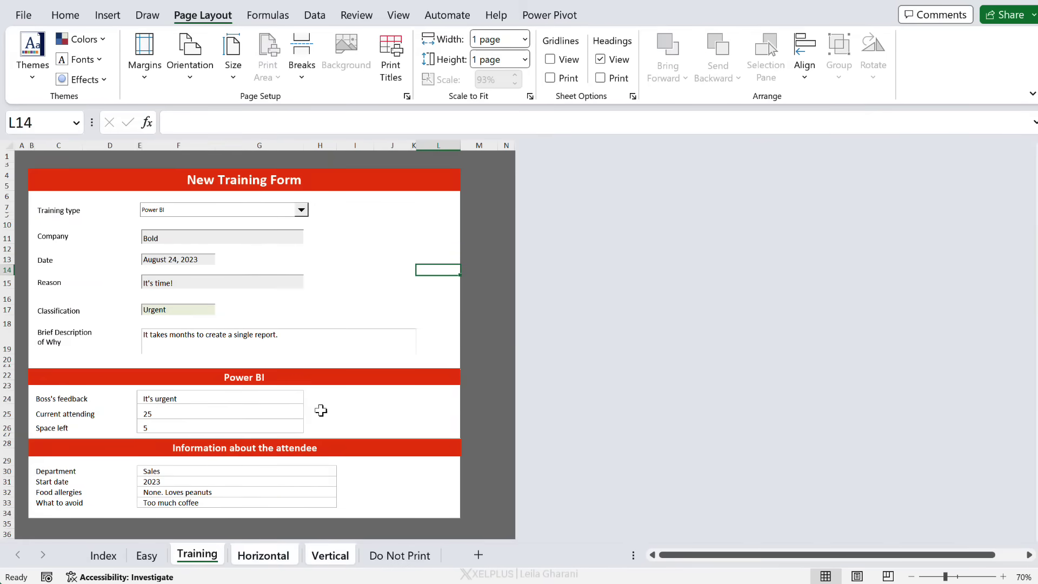
key("ctrl+p")
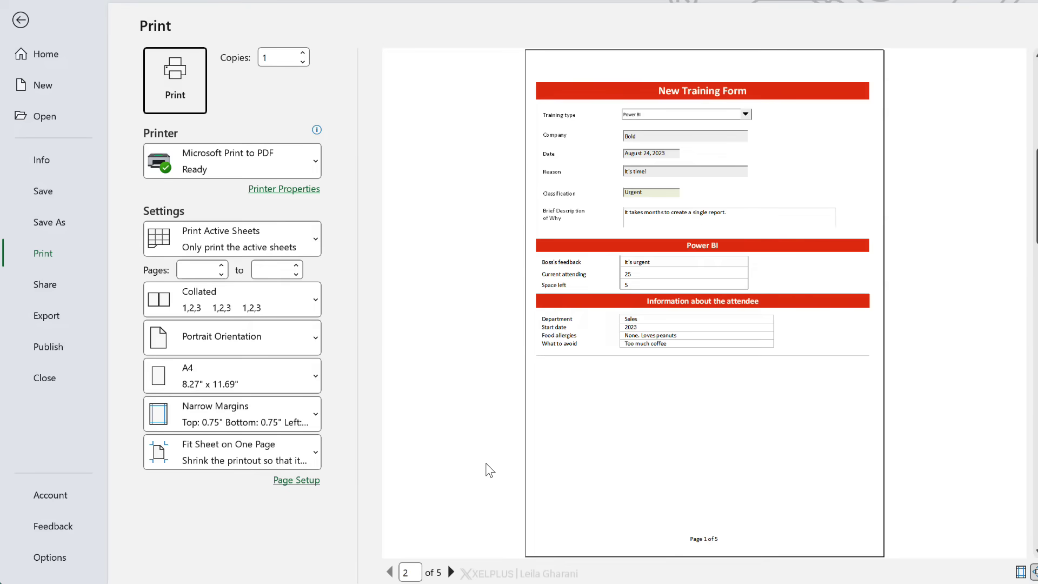
scroll(487, 464, "down", 1)
scroll(503, 454, "down", 1)
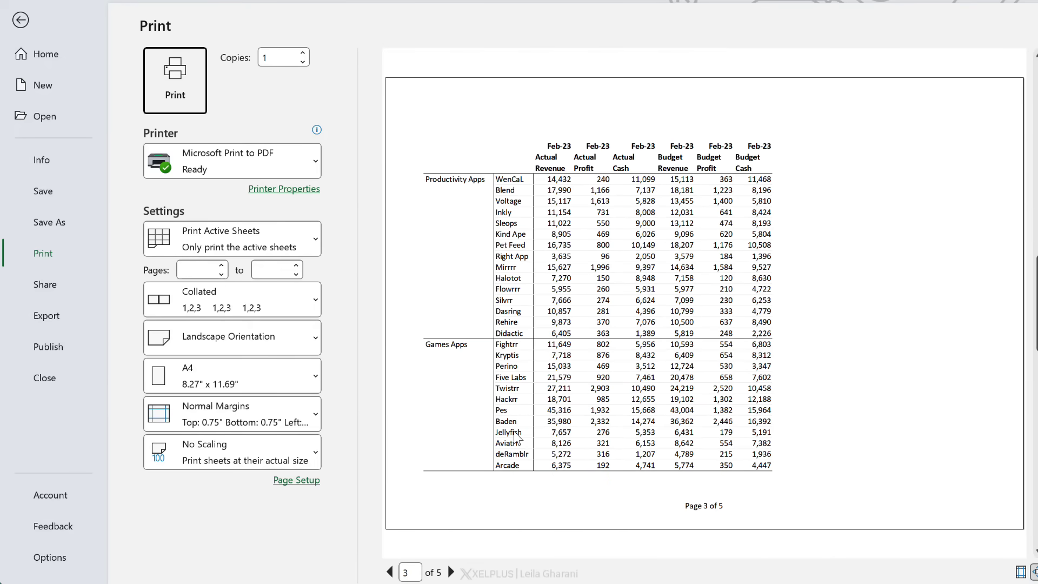
scroll(517, 434, "down", 1)
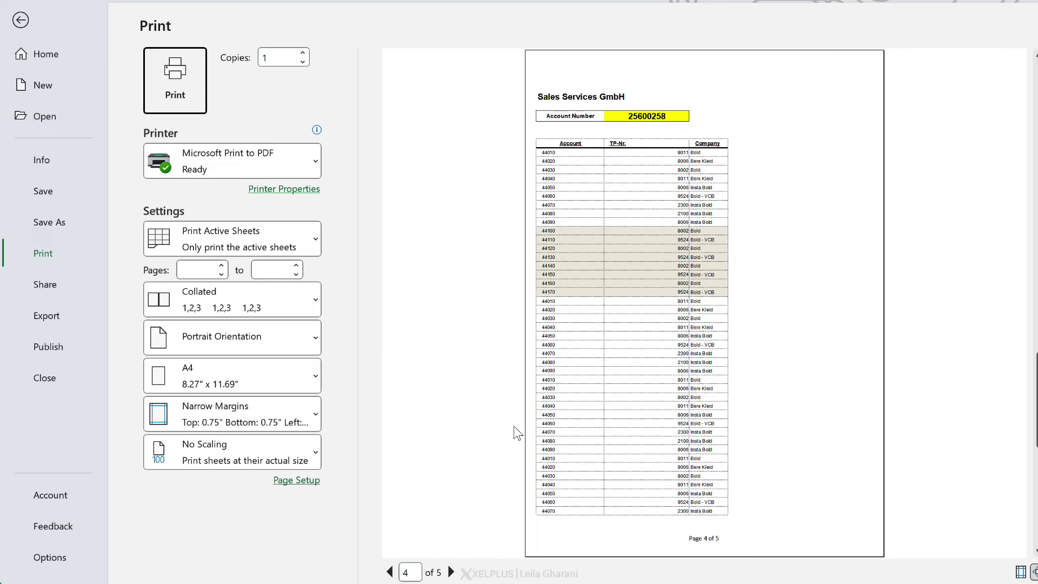
scroll(514, 426, "down", 1)
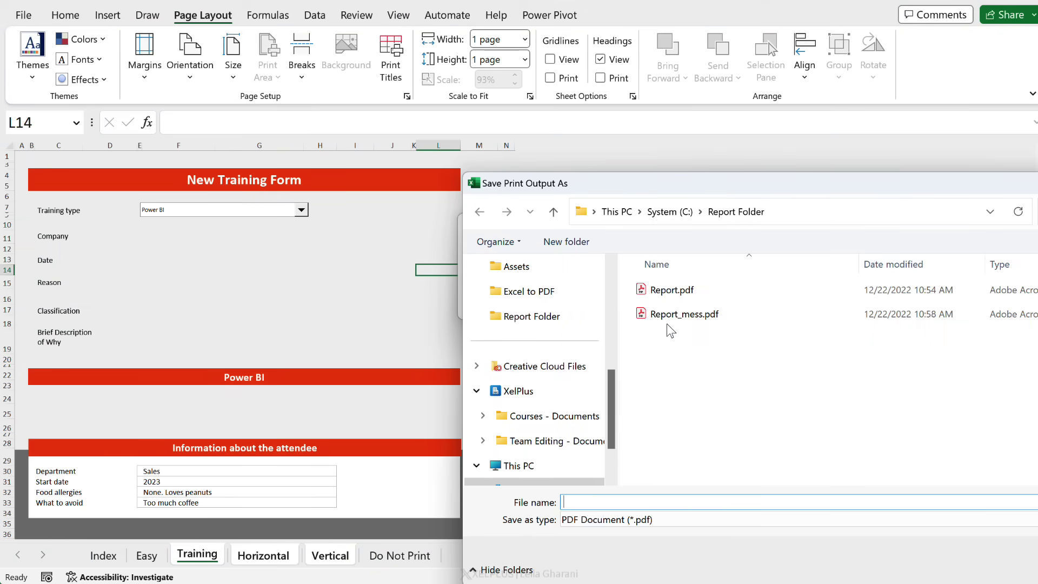
- Reuse the Report_mess.pdf file name and select 'mess' for replacement
left_click(684, 314)
double_click(607, 502)
type("nice")
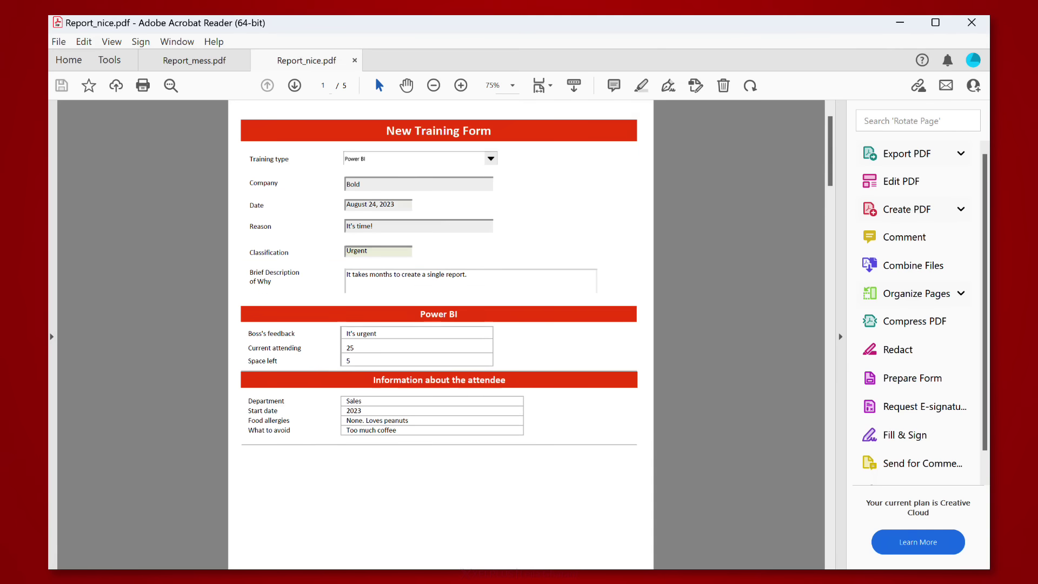
scroll(437, 324, "down", 5)
scroll(438, 325, "down", 5)
scroll(438, 325, "down", 5)
scroll(438, 325, "down", 5)
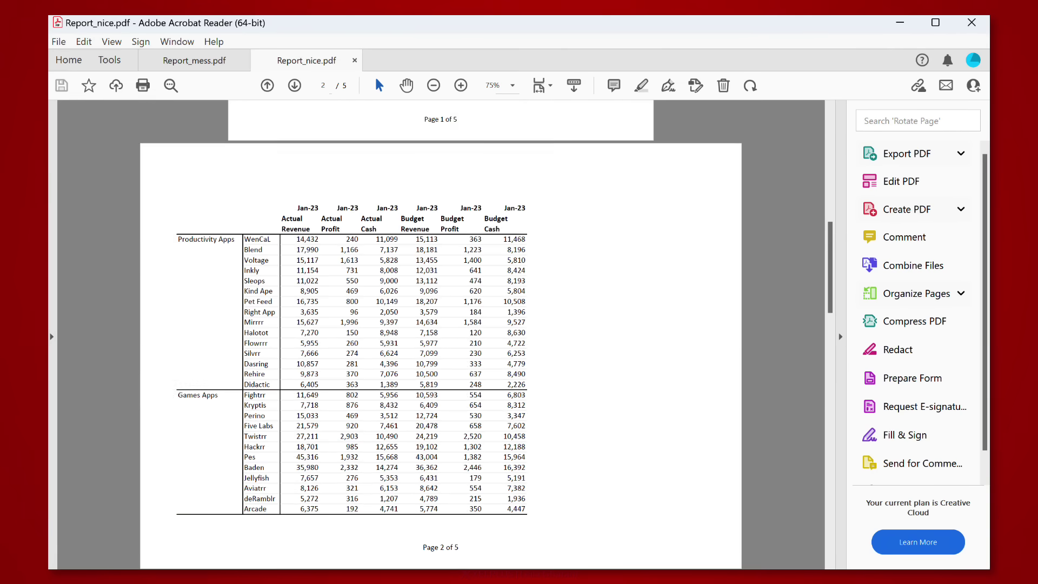
scroll(437, 325, "down", 5)
scroll(438, 325, "down", 3)
scroll(438, 325, "down", 5)
scroll(438, 325, "down", 5)
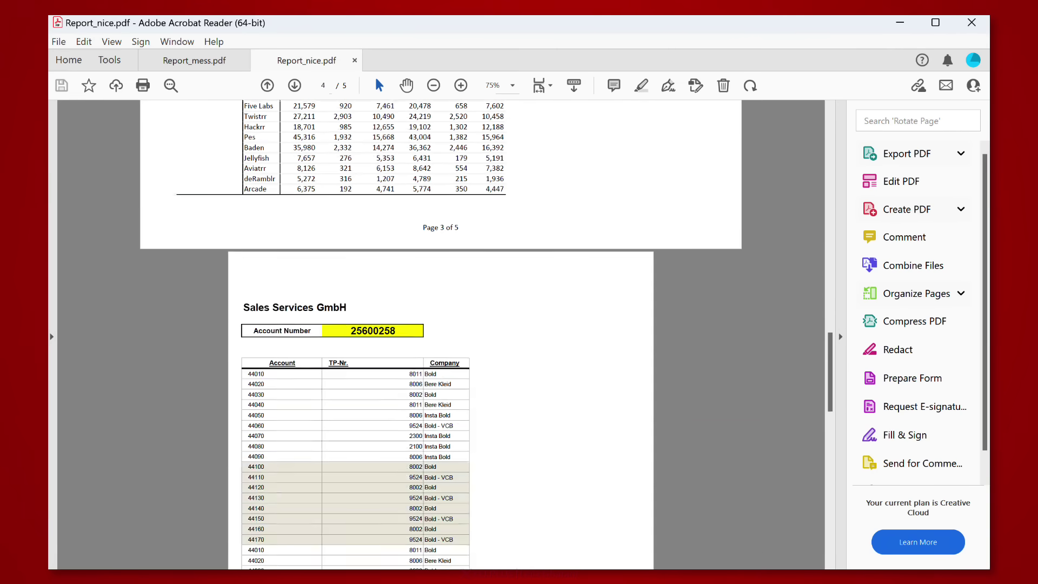
scroll(437, 325, "down", 5)
scroll(438, 324, "down", 5)
scroll(438, 325, "down", 5)
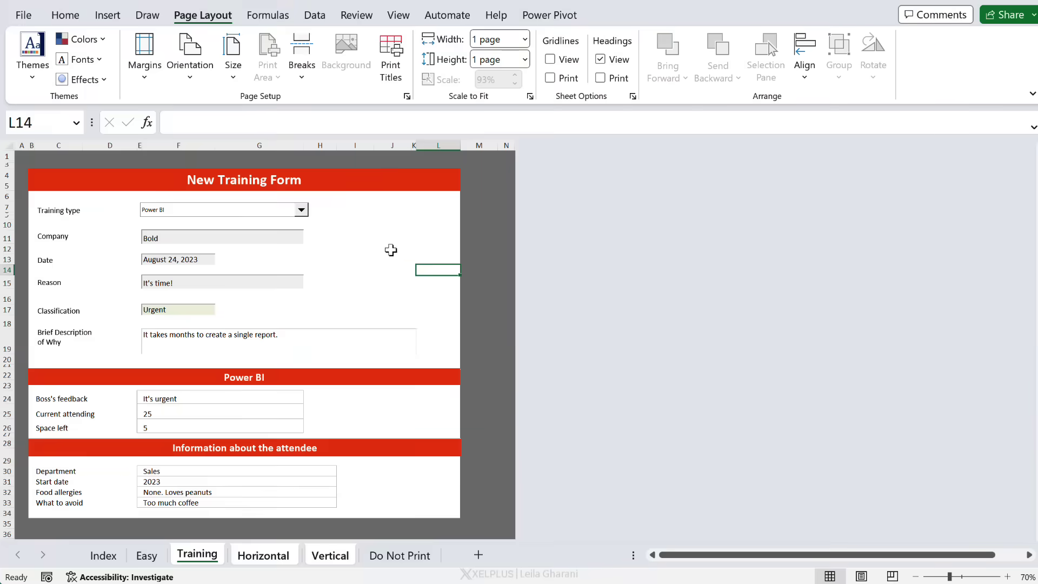
- Open the full Page Setup dialog to its Header/Footer settings with the 'Page 1 of ?' footer
left_click(408, 97)
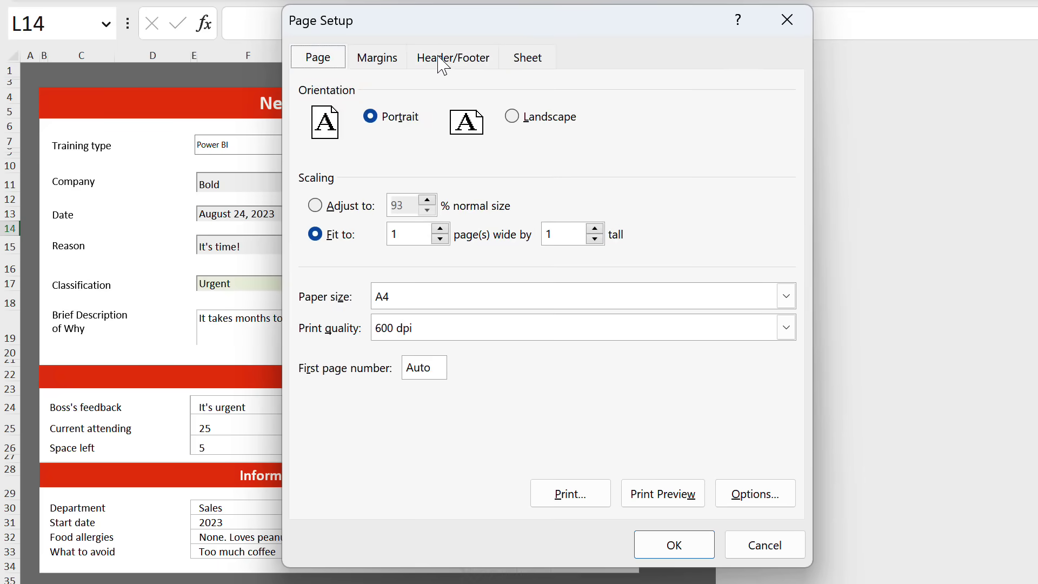
left_click(443, 62)
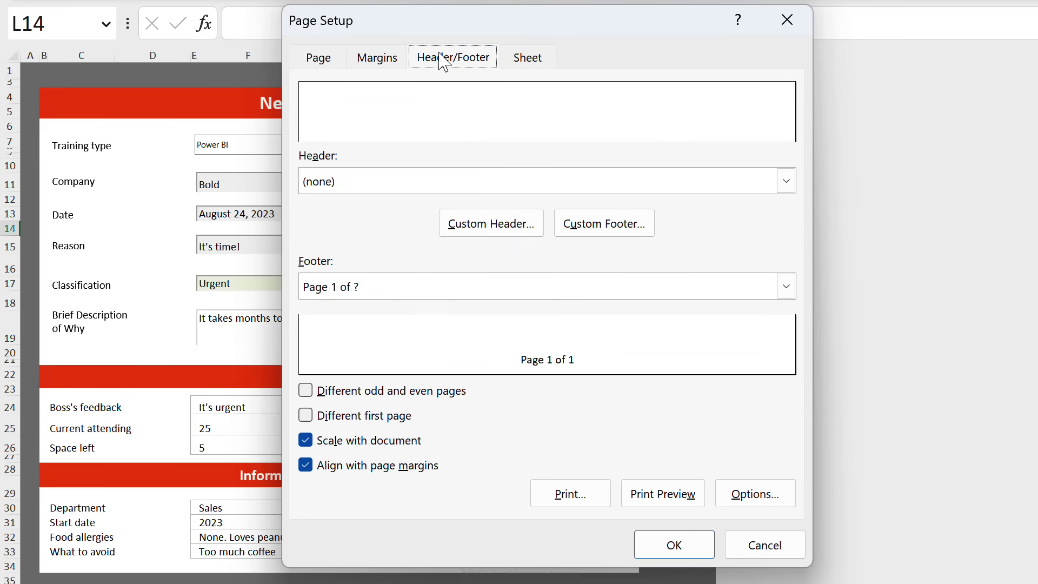